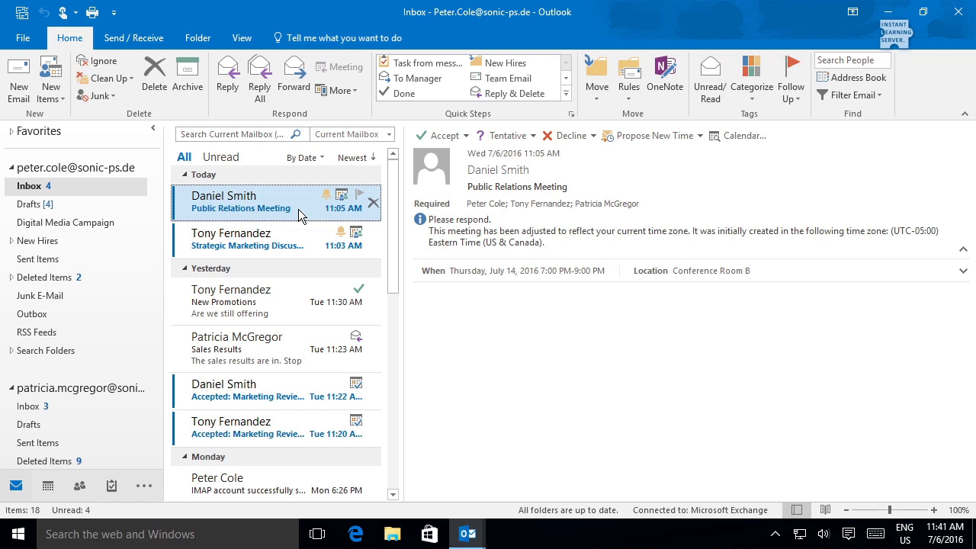
# Accept the Public Relations Meeting and send the response now without editing.
pyautogui.click(466, 136)
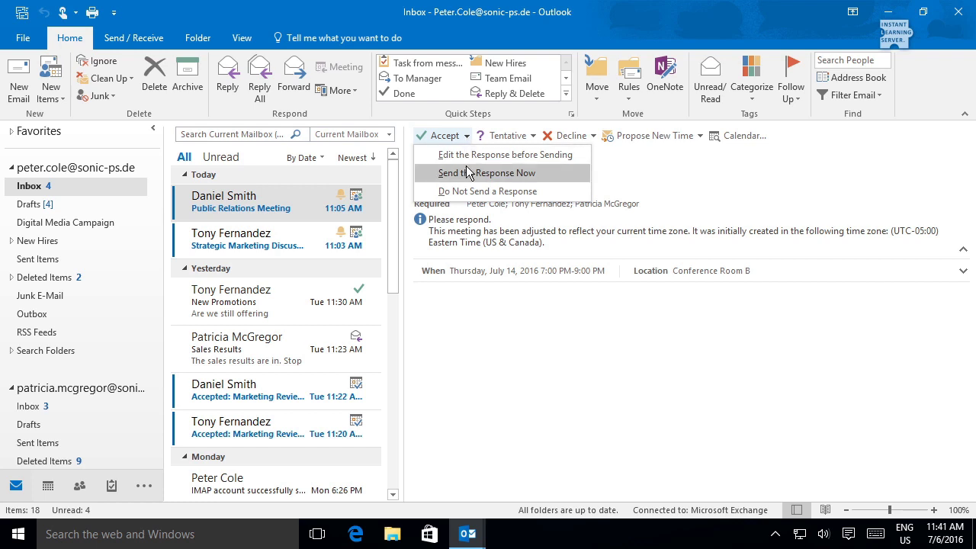
pyautogui.click(468, 173)
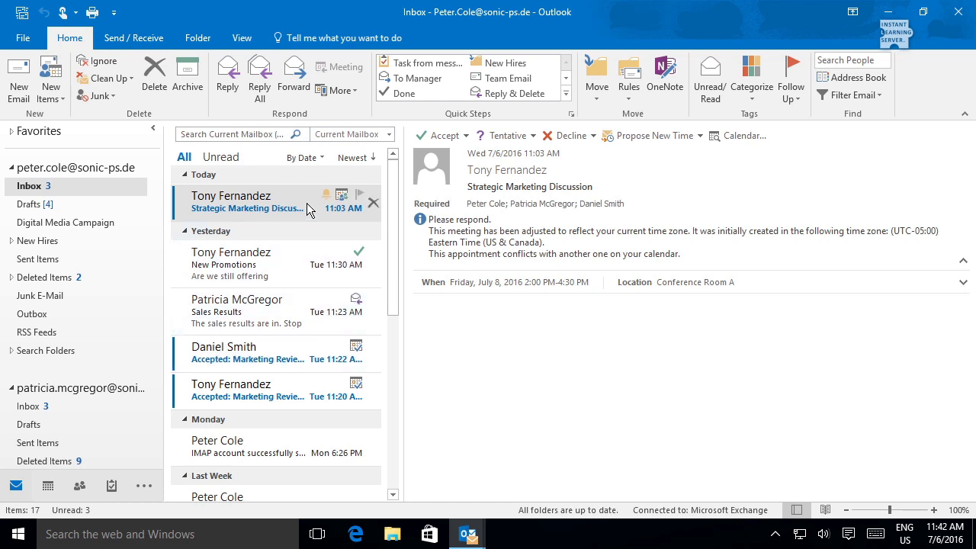
# Decline the Strategic Marketing Discussion and propose Friday 7/8, 3:30–5:00 PM instead.
pyautogui.click(695, 139)
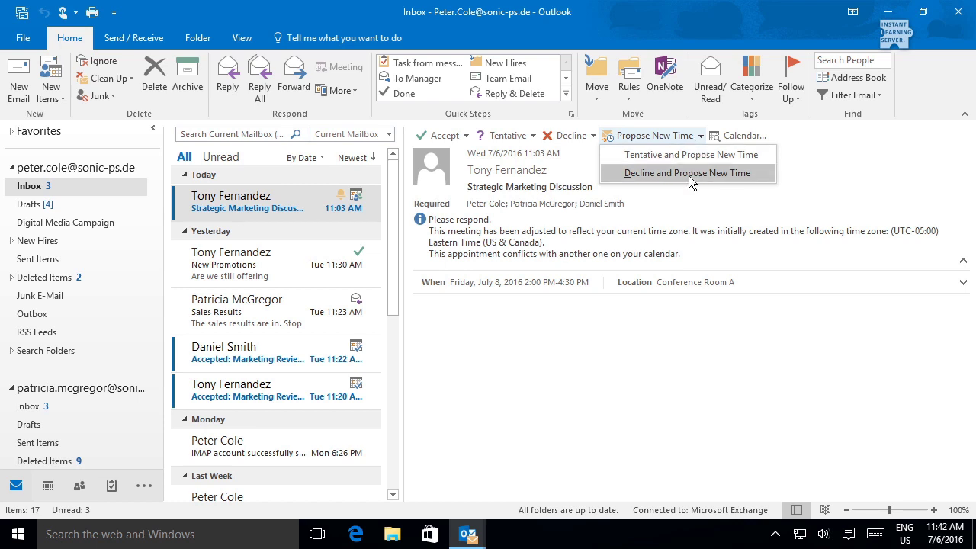
pyautogui.click(689, 173)
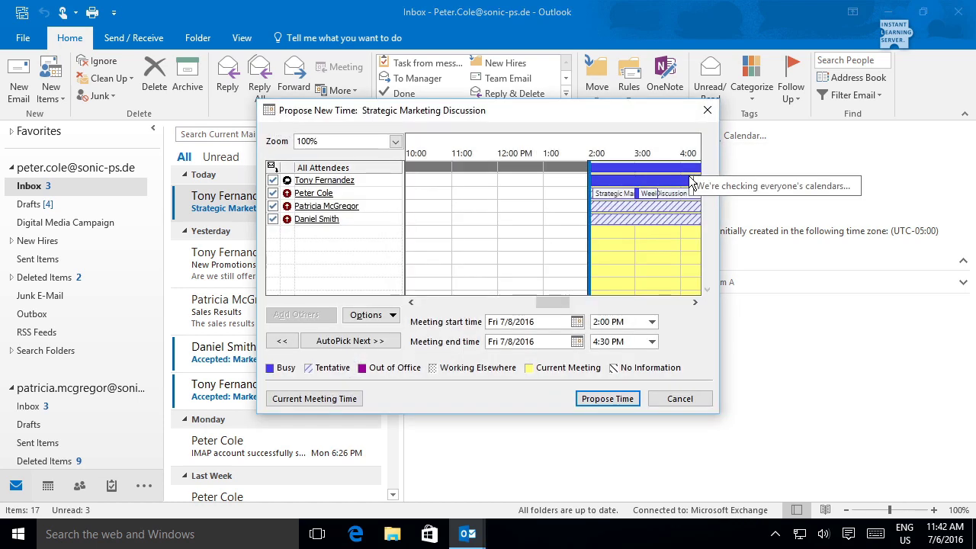
pyautogui.click(651, 322)
pyautogui.click(633, 338)
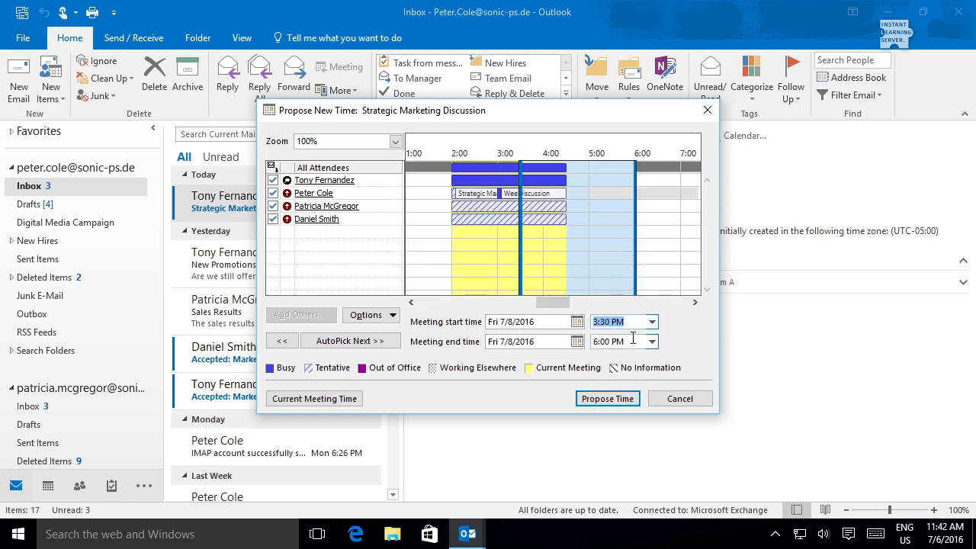
pyautogui.click(652, 342)
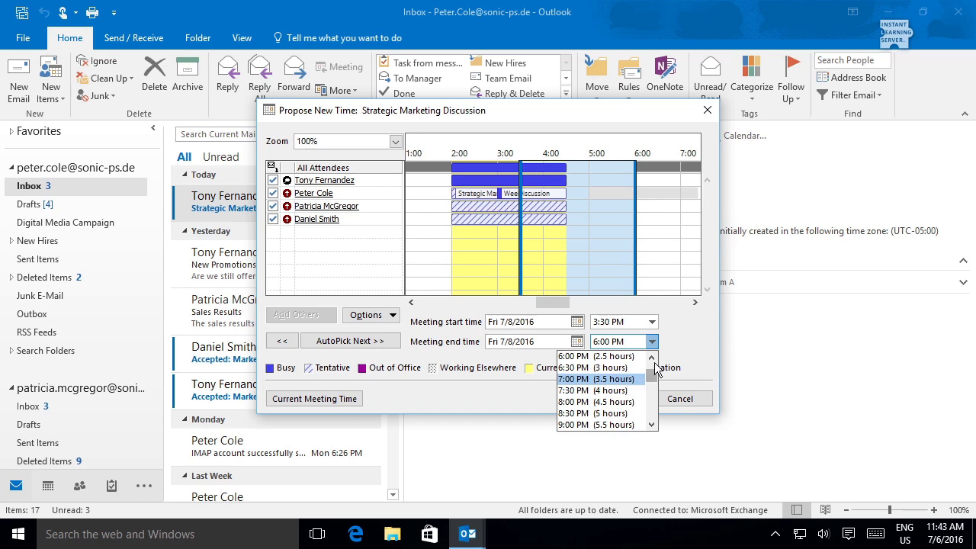
pyautogui.click(651, 357)
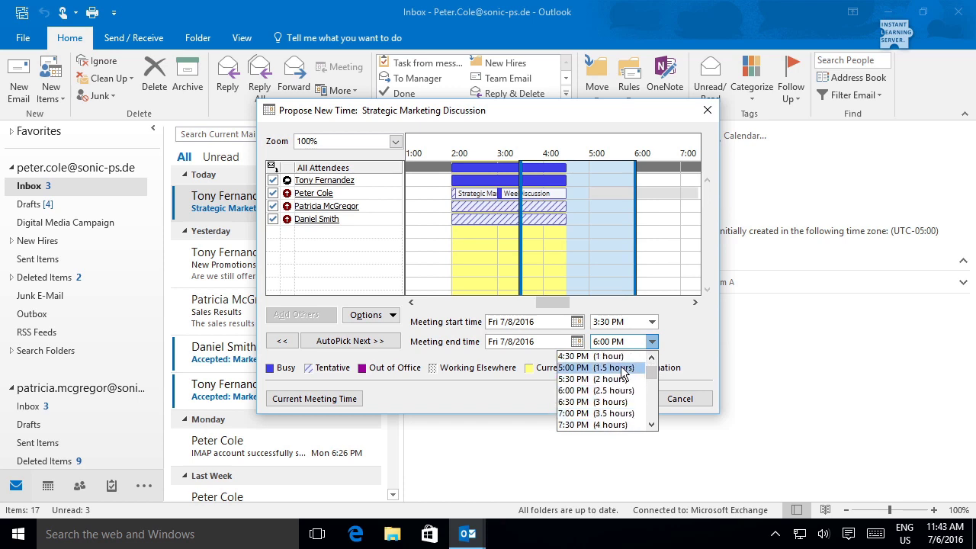
pyautogui.click(622, 369)
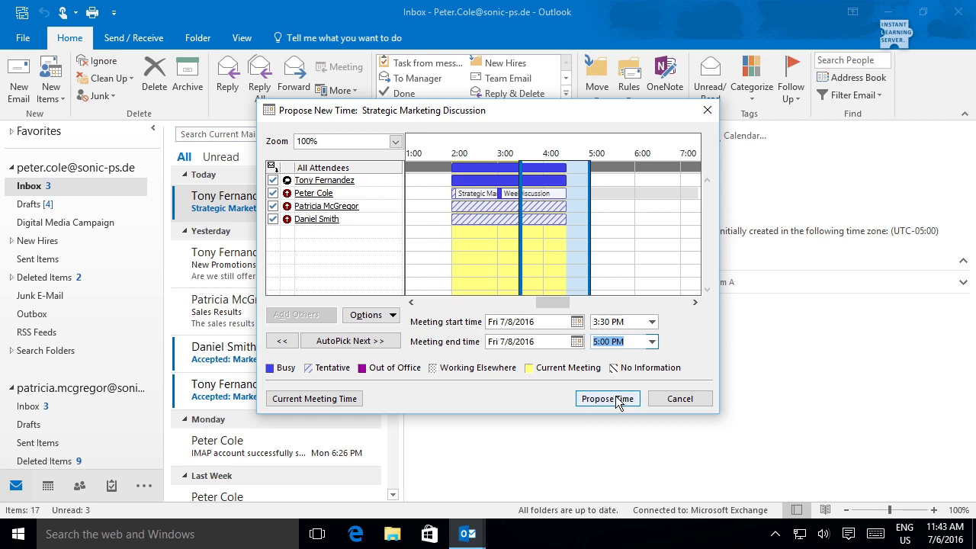
# Send the 3:30–5:00 PM proposal with the note 'I can't make the original time. Propose to reschedule.'.
pyautogui.click(607, 399)
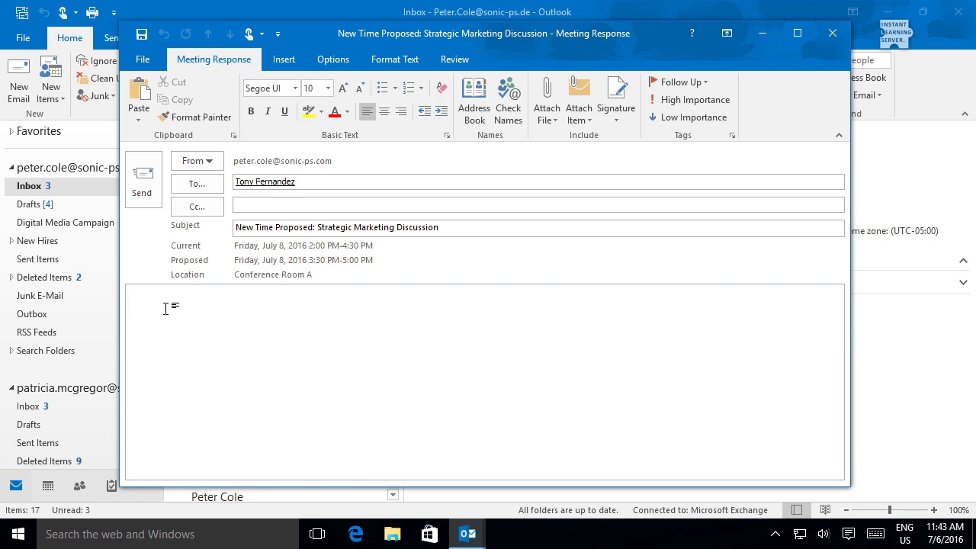
pyautogui.write("I can't make the o")
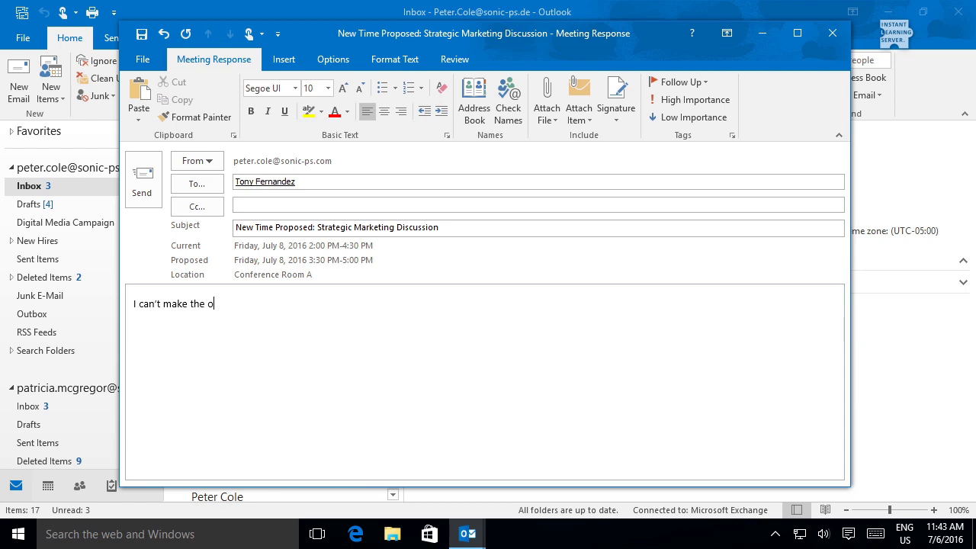
pyautogui.write('riginal time. Propose to re')
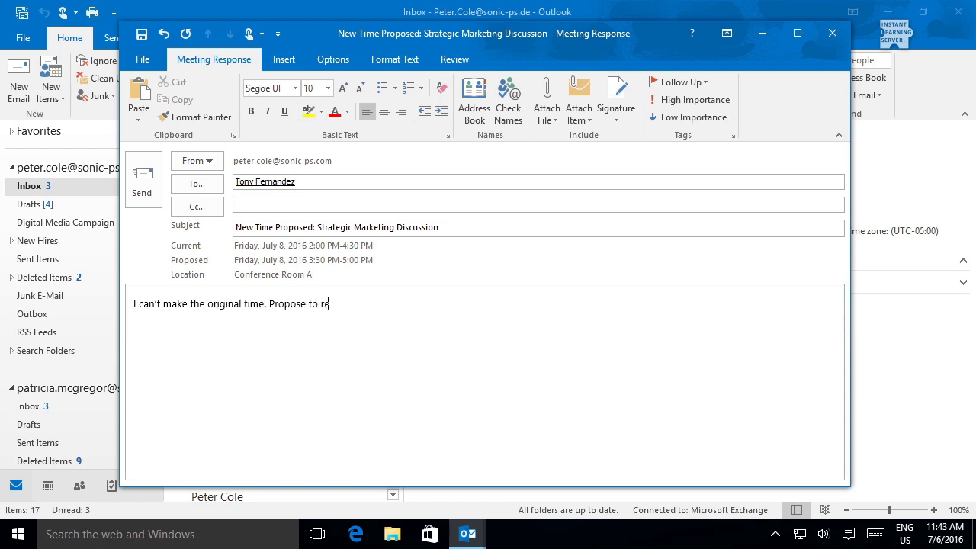
pyautogui.write('schedule.')
pyautogui.click(149, 169)
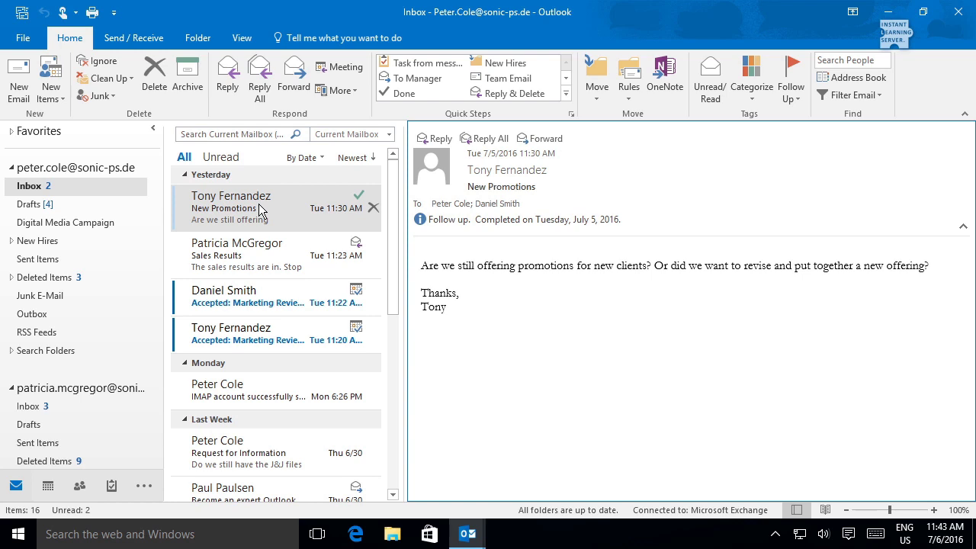
pyautogui.click(283, 208)
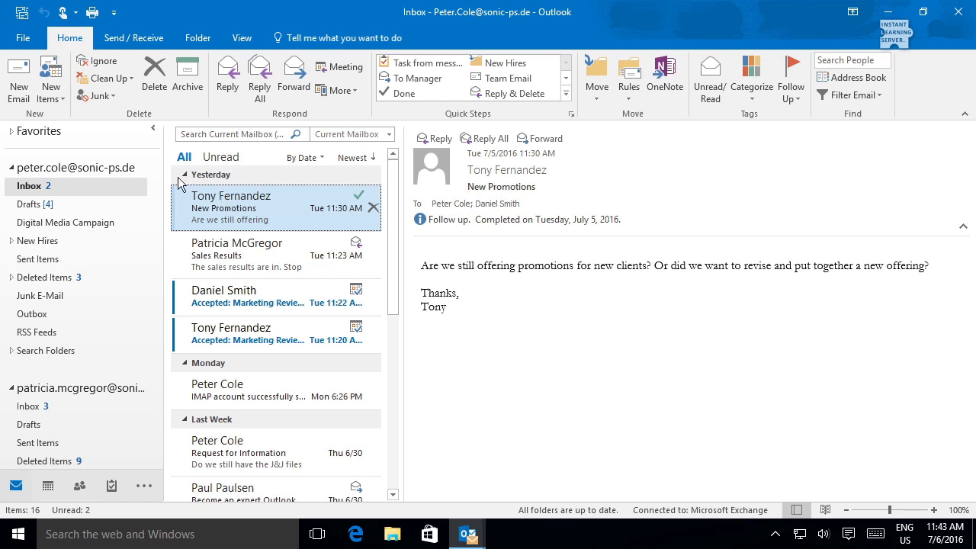
# Create a new meeting invitation and inspect its Request Responses setting under Response Options.
pyautogui.click(64, 103)
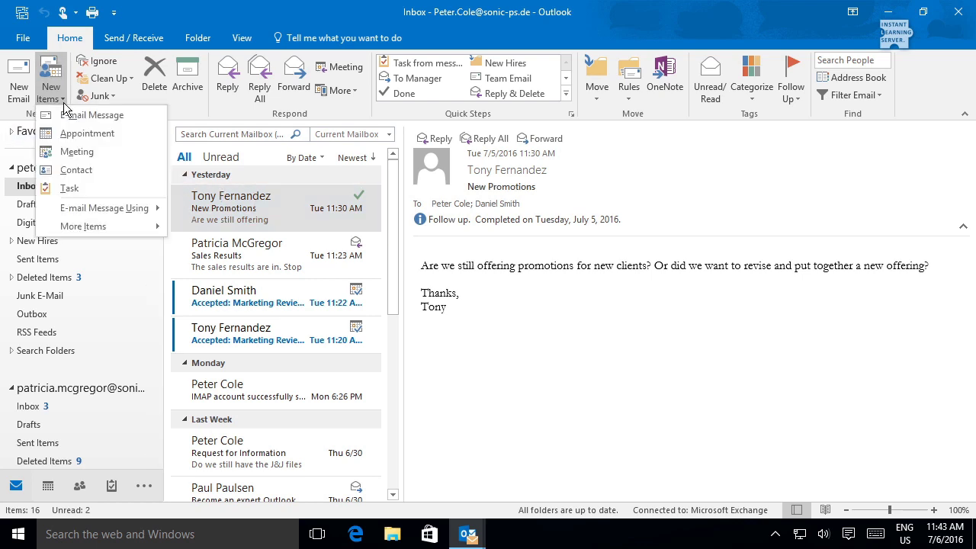
pyautogui.click(64, 151)
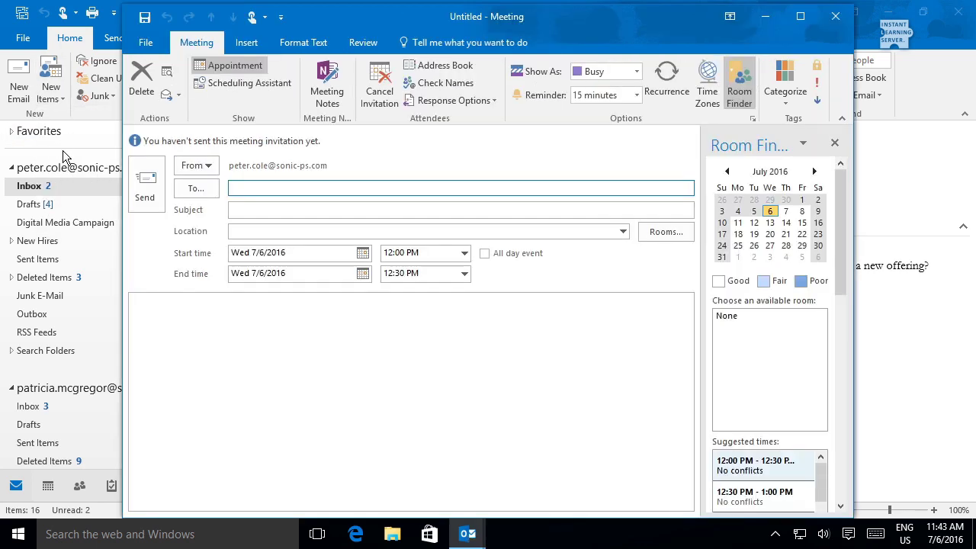
pyautogui.click(495, 100)
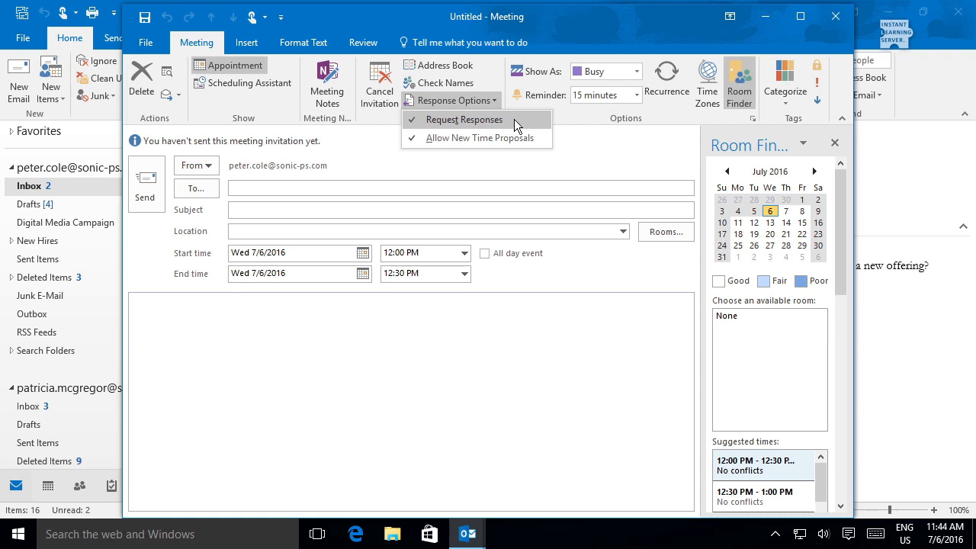
pyautogui.click(514, 119)
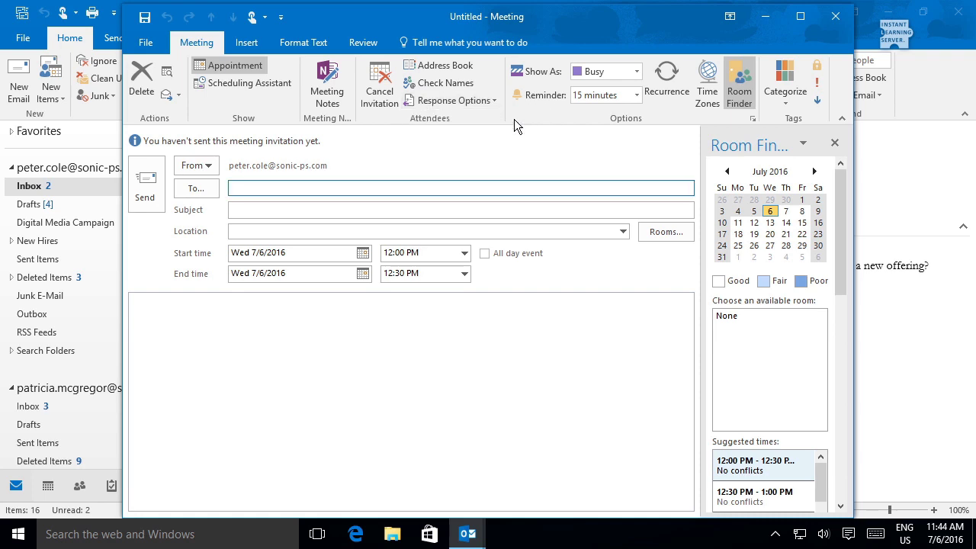
pyautogui.click(495, 101)
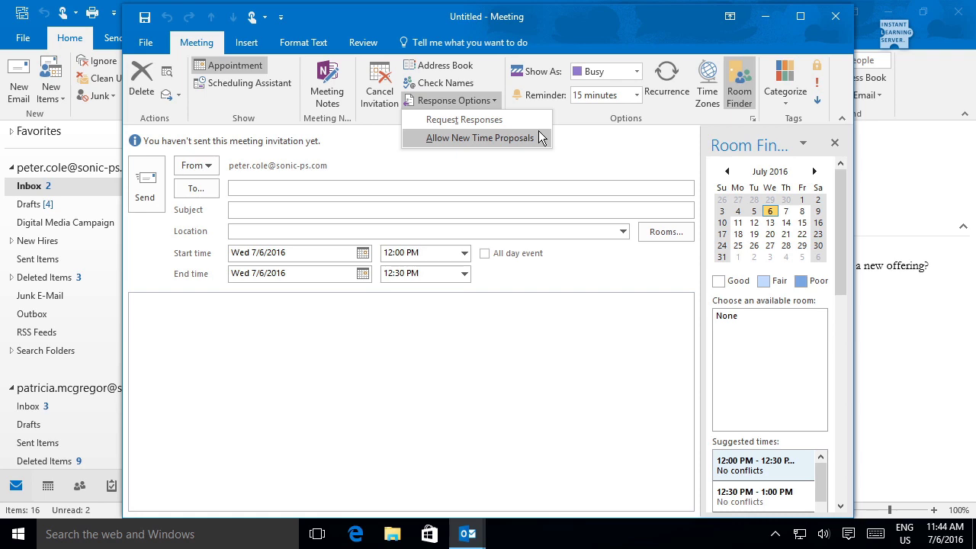
pyautogui.click(538, 138)
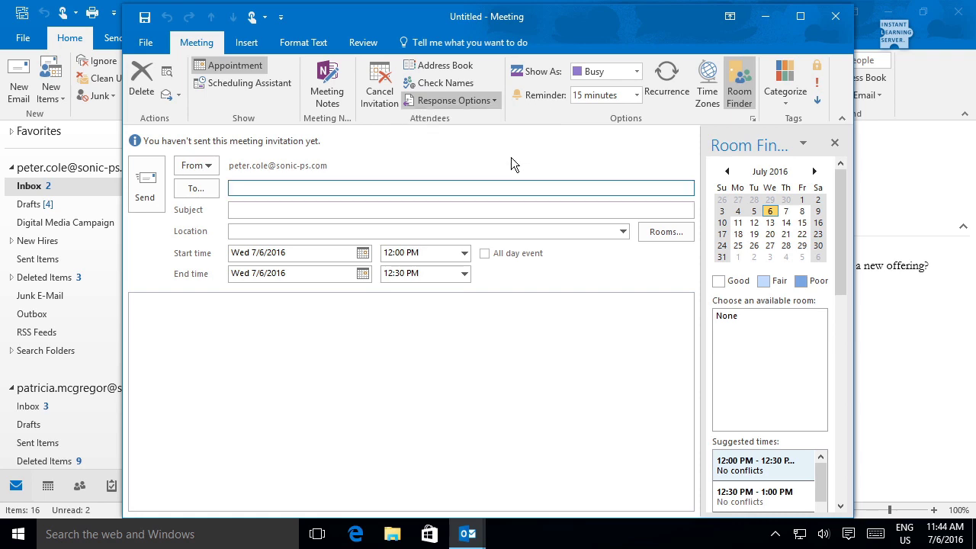
# Close the blank meeting, then add a 'Meeting Responses' folder under Inbox and expand Inbox.
pyautogui.click(834, 18)
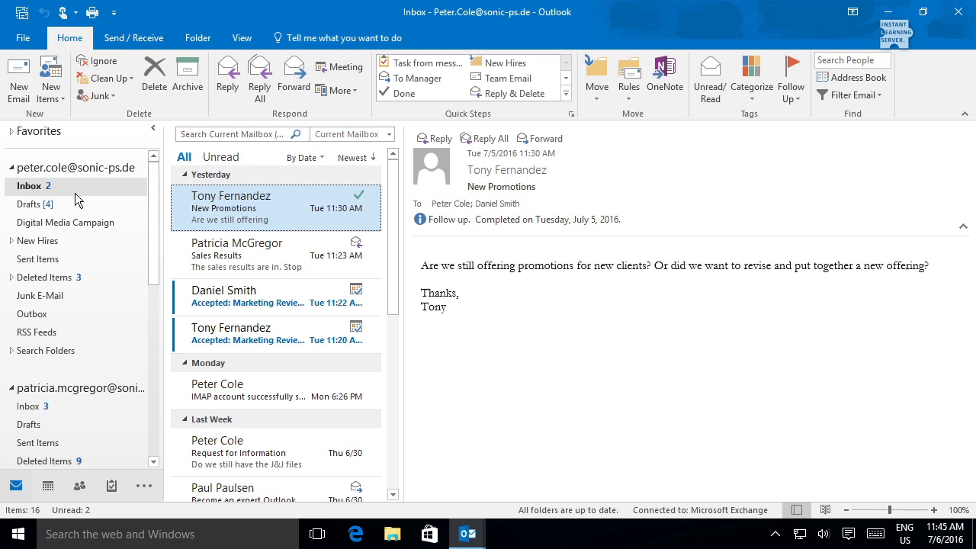
pyautogui.rightClick(64, 193)
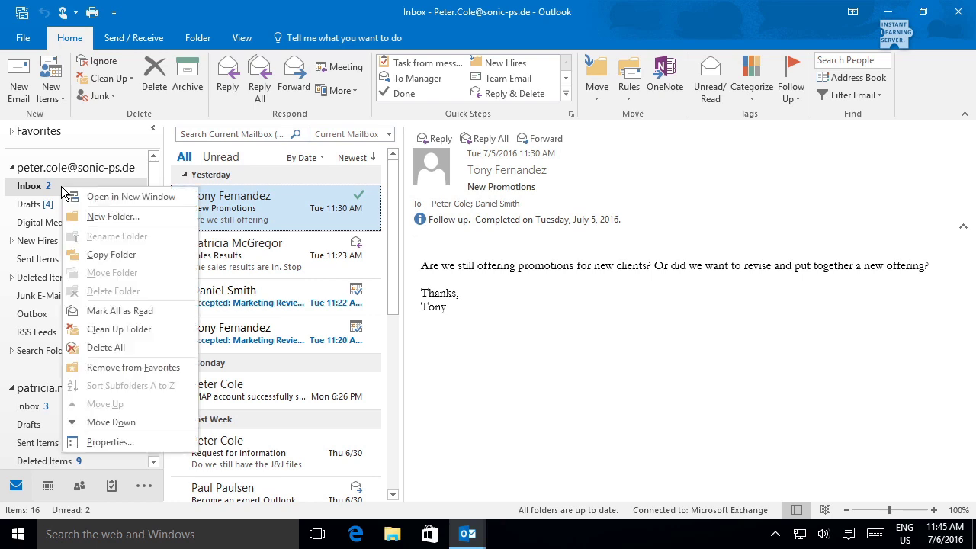
pyautogui.click(76, 216)
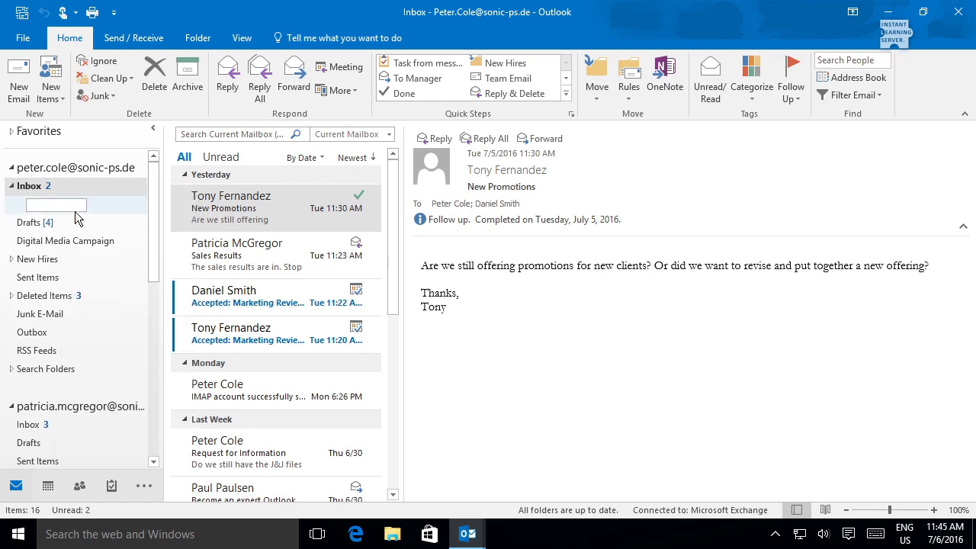
pyautogui.write('Me')
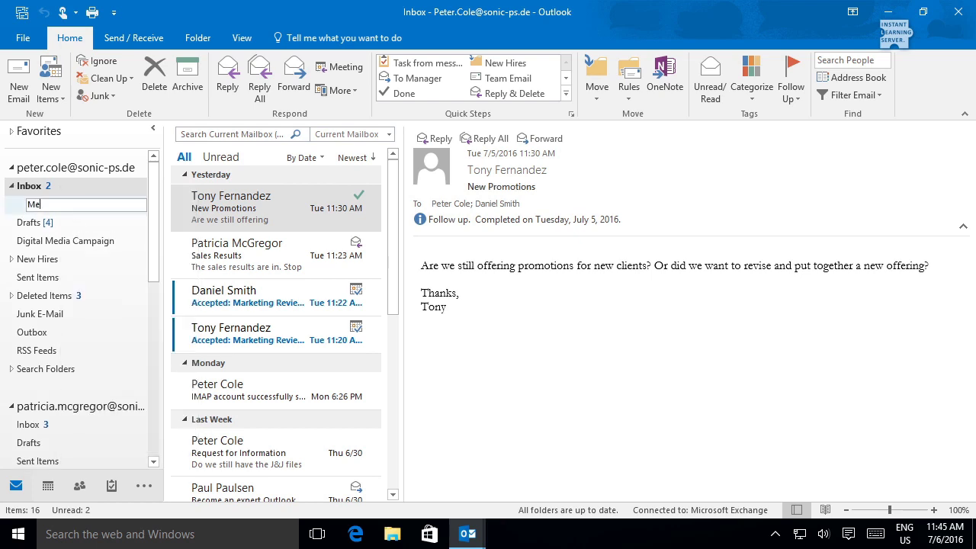
pyautogui.write('eting Responses')
pyautogui.press('Return')
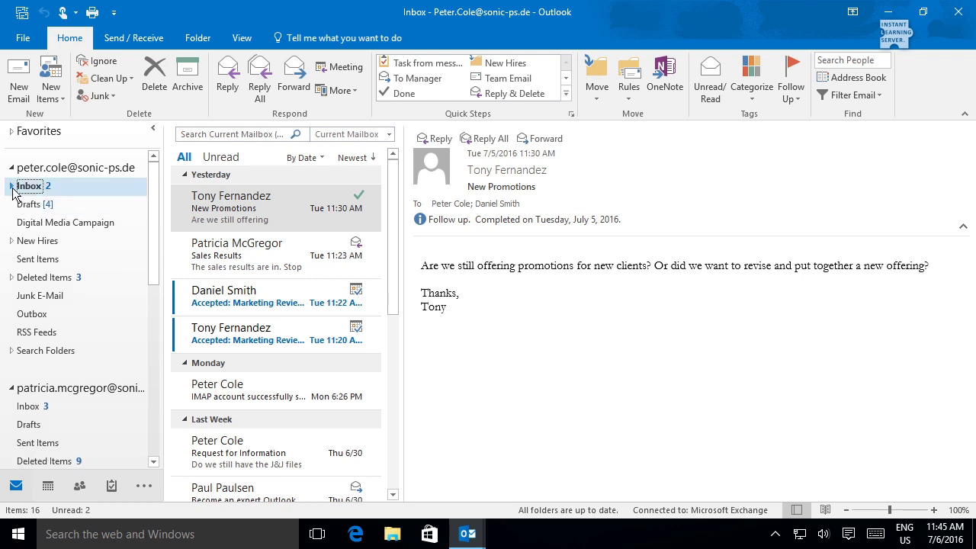
pyautogui.click(11, 186)
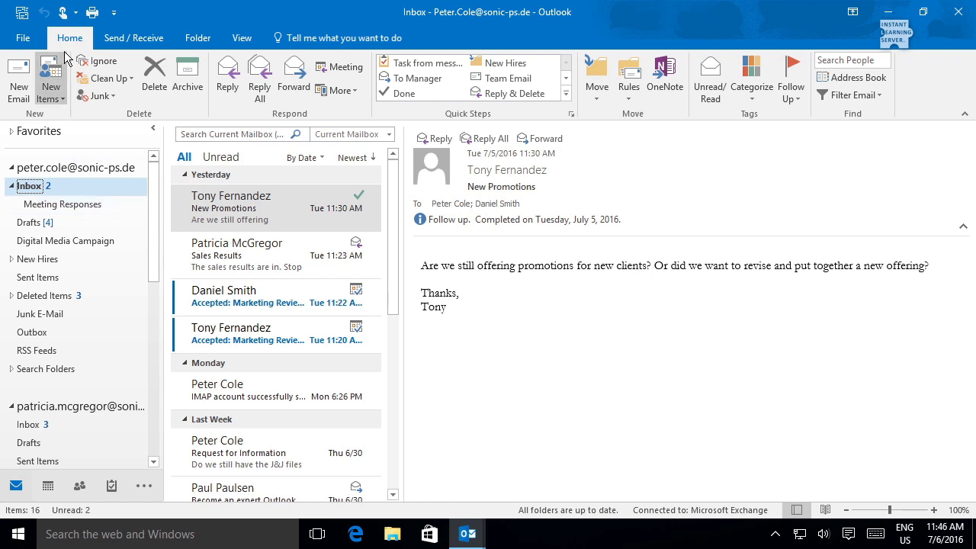
# In Rules and Alerts, start a new blank rule for messages I receive.
pyautogui.click(635, 107)
pyautogui.click(639, 152)
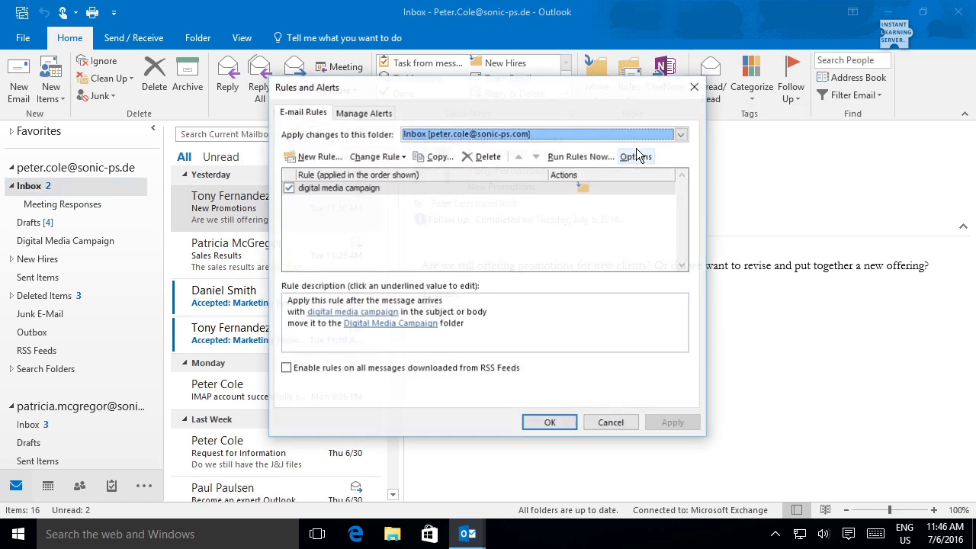
pyautogui.click(320, 156)
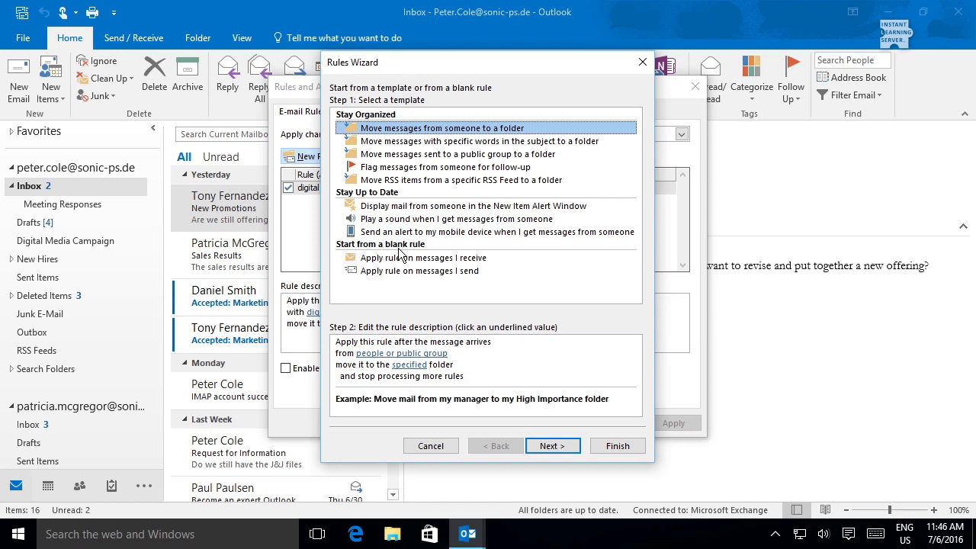
pyautogui.click(397, 258)
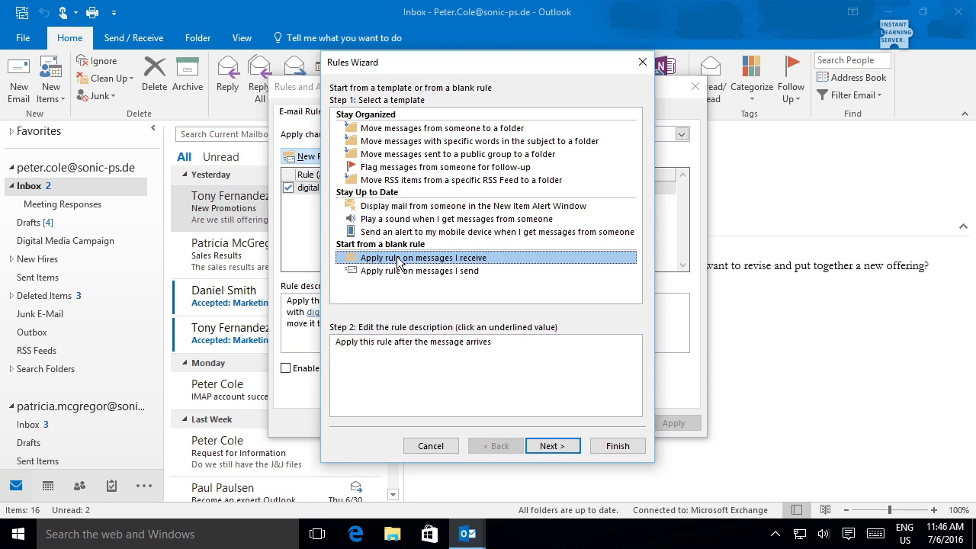
pyautogui.click(558, 449)
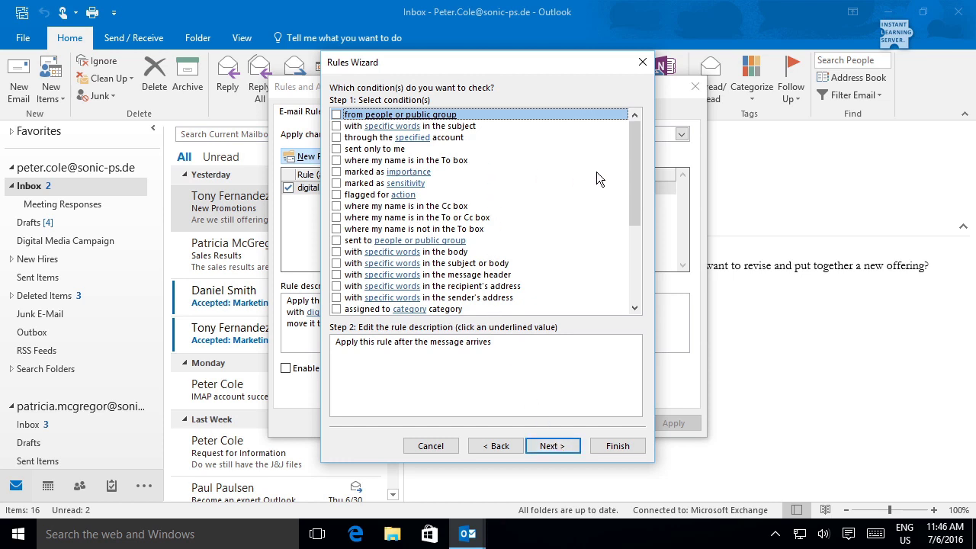
# Add the condition 'uses the Accept Meeting Response form' chosen from Application Forms.
pyautogui.moveTo(631, 139); pyautogui.dragTo(638, 195)
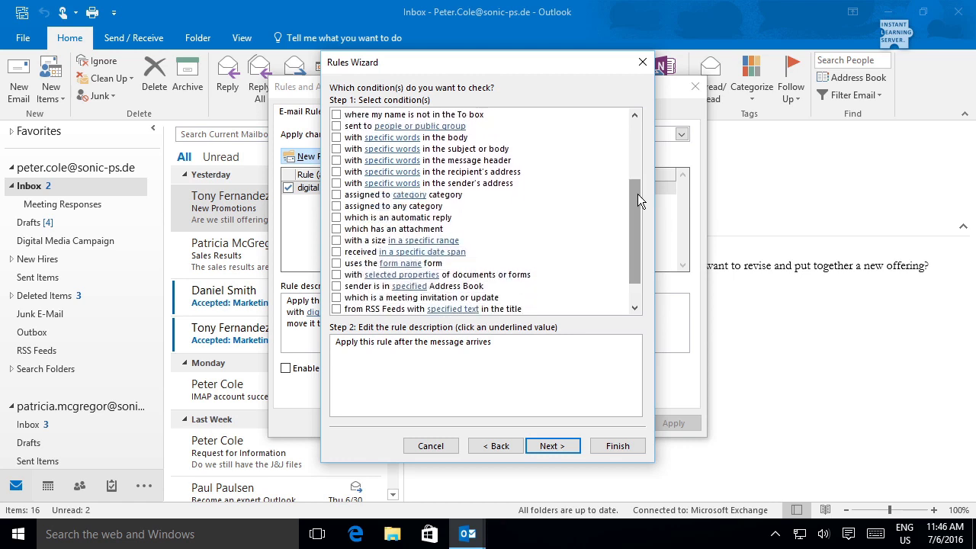
pyautogui.click(336, 264)
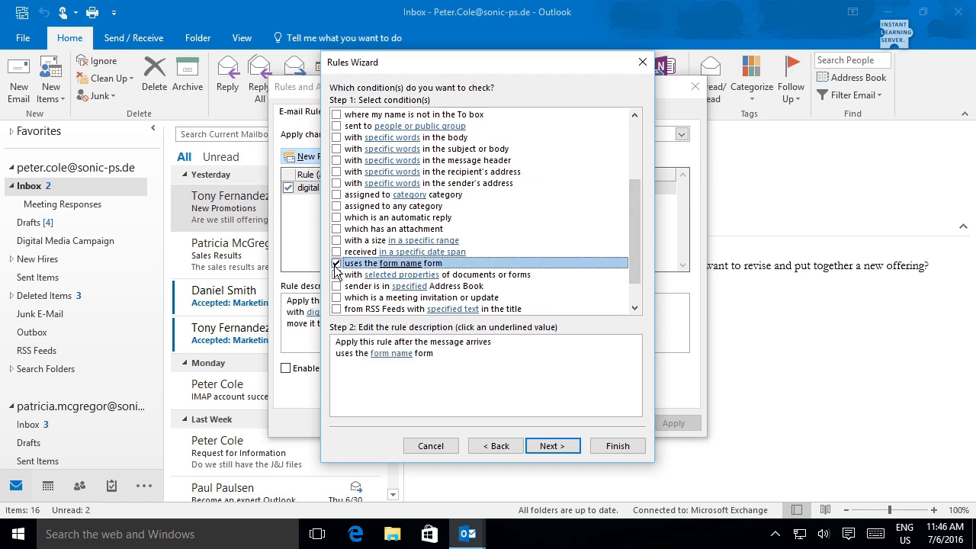
pyautogui.click(389, 354)
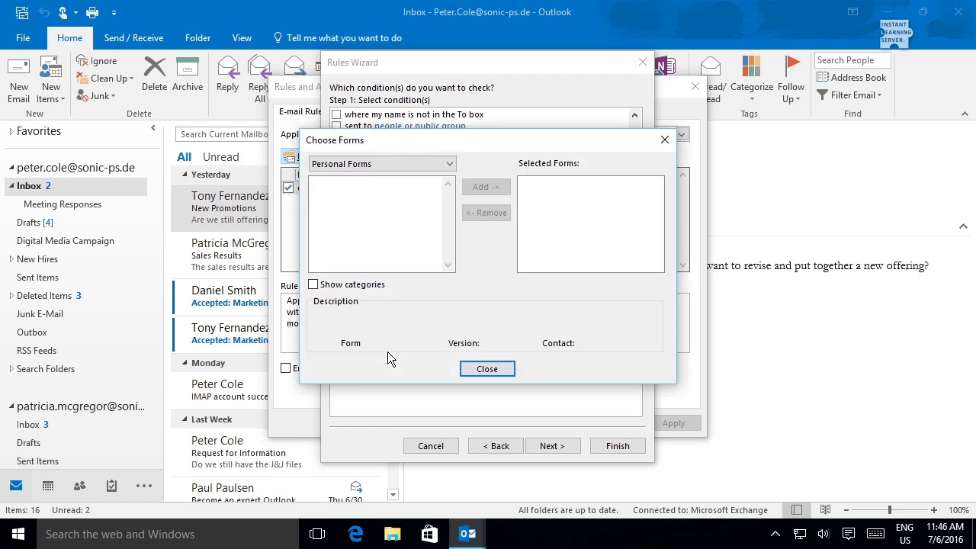
pyautogui.click(403, 158)
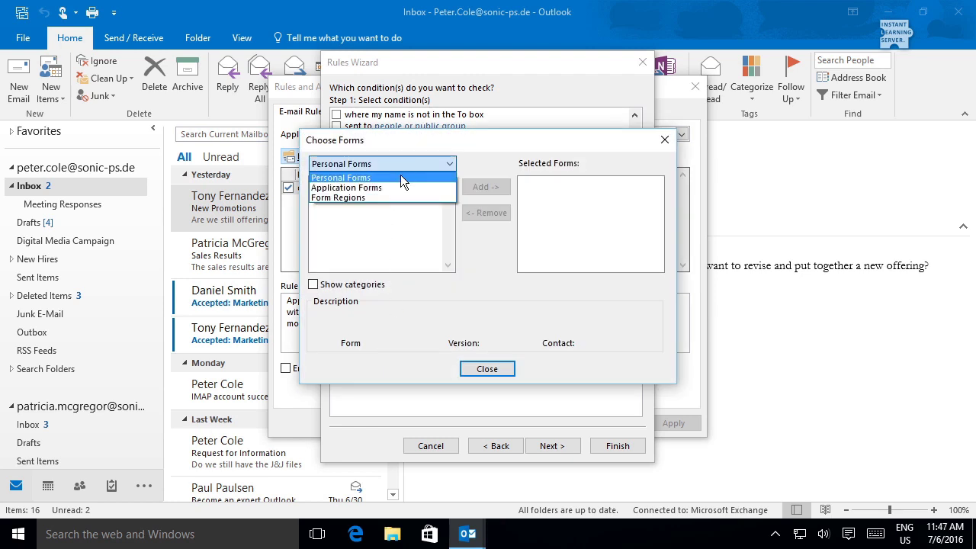
pyautogui.click(399, 190)
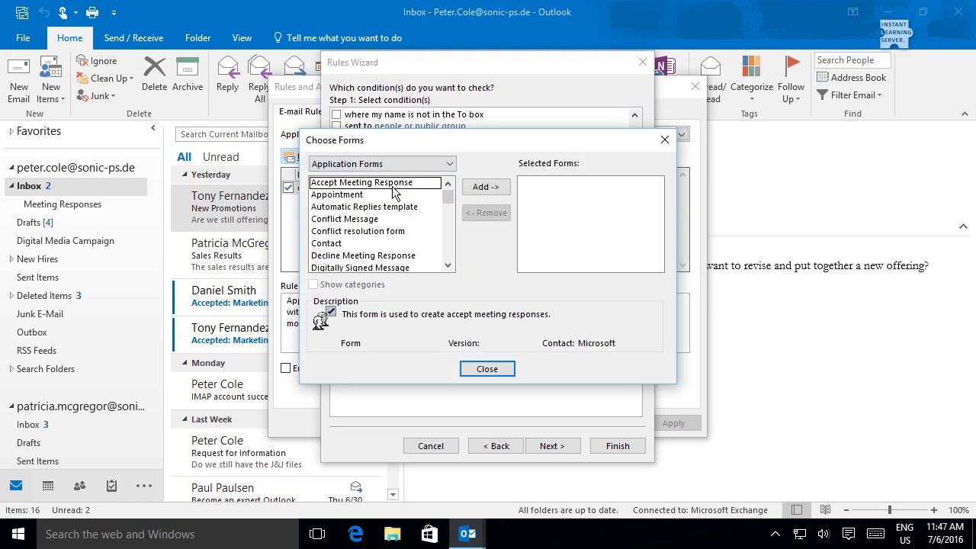
pyautogui.click(389, 184)
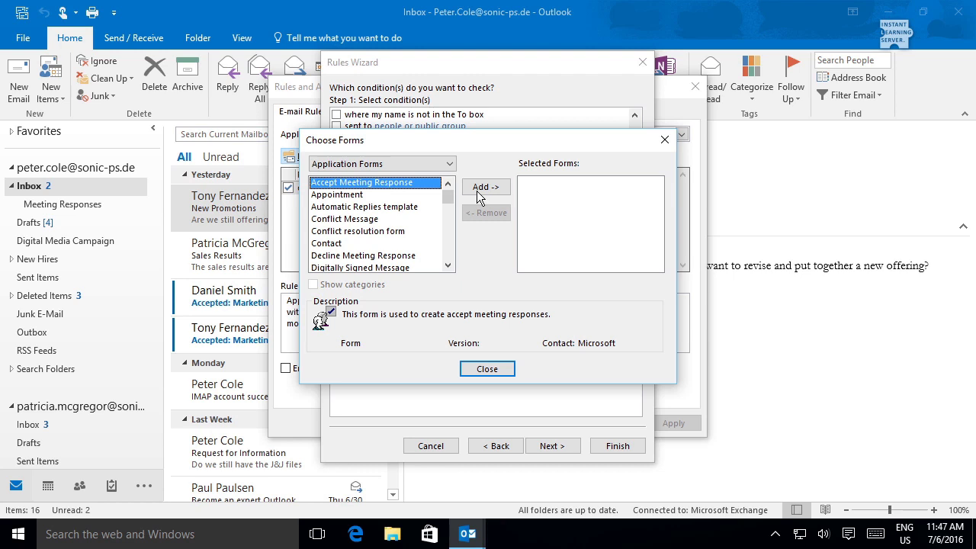
pyautogui.click(477, 191)
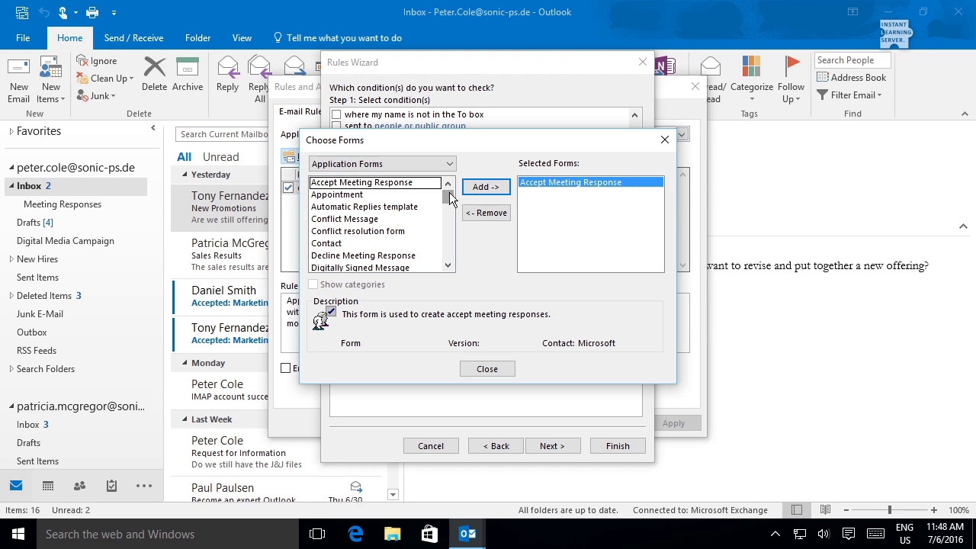
pyautogui.moveTo(450, 198); pyautogui.dragTo(449, 218)
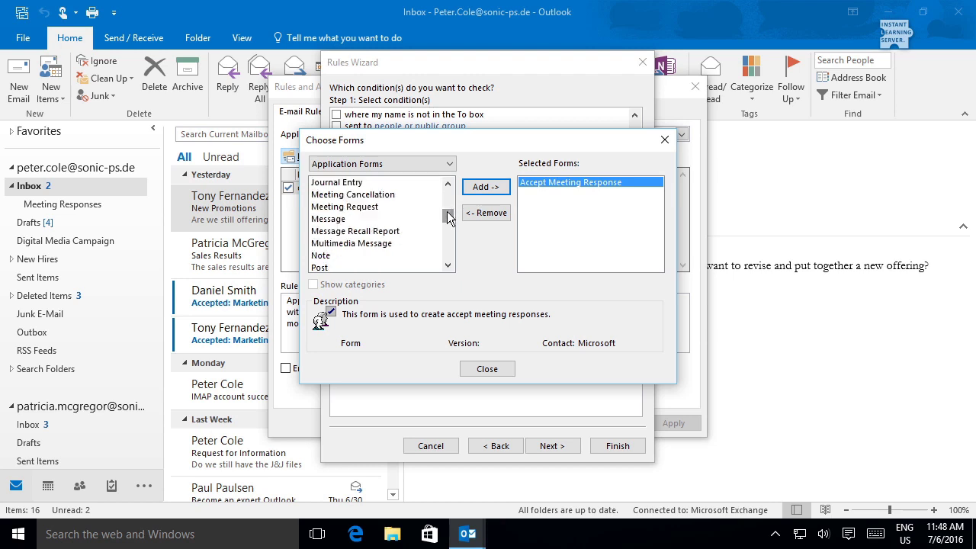
pyautogui.click(379, 206)
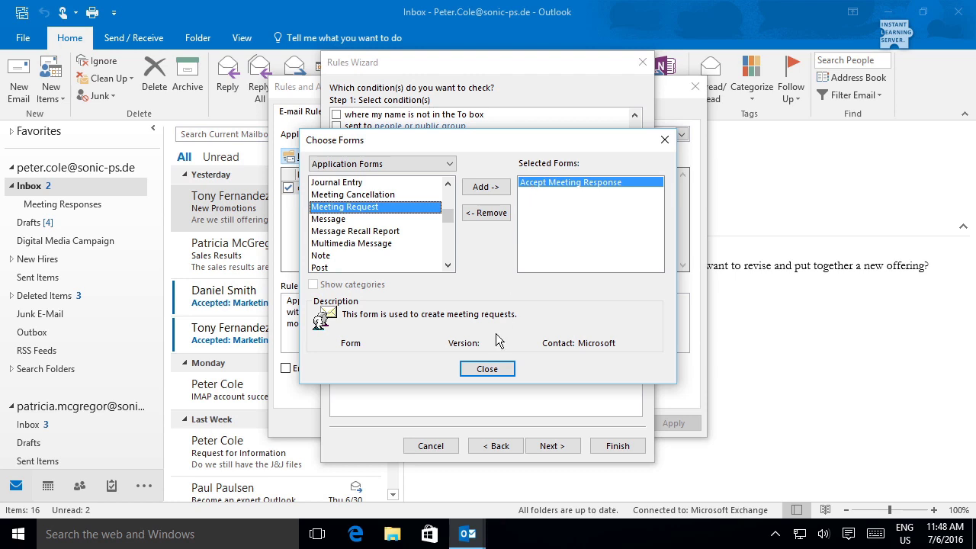
pyautogui.click(488, 369)
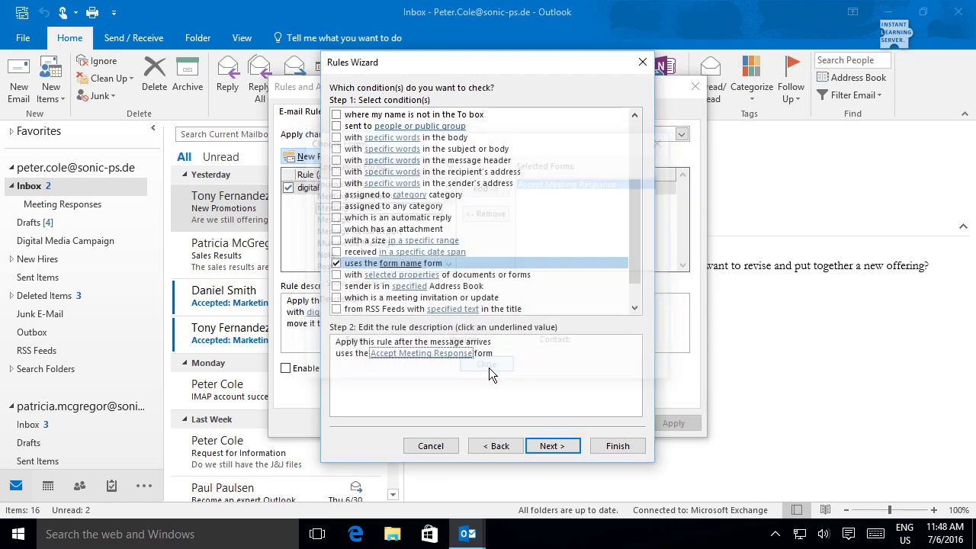
# Set the rule's action to move matching messages into Inbox > Meeting Responses.
pyautogui.click(548, 446)
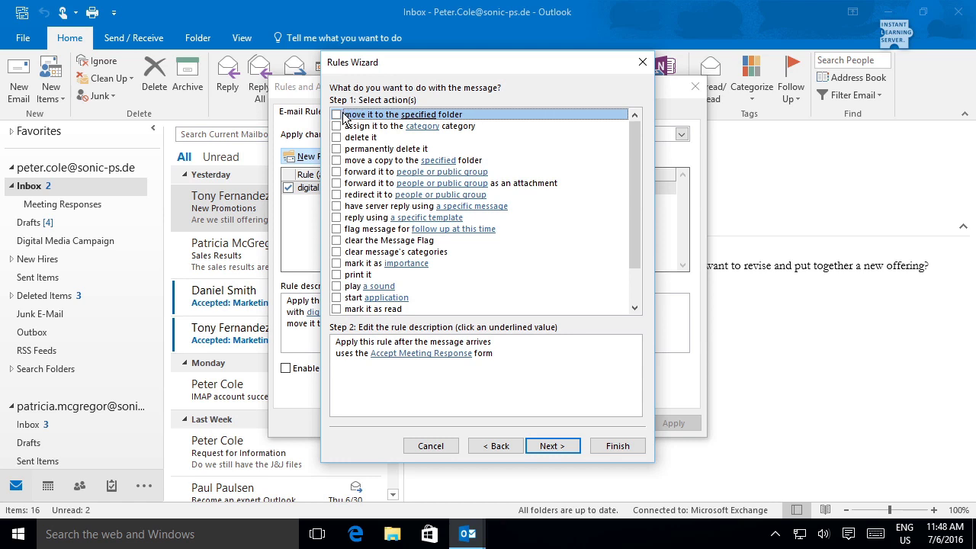
pyautogui.click(336, 115)
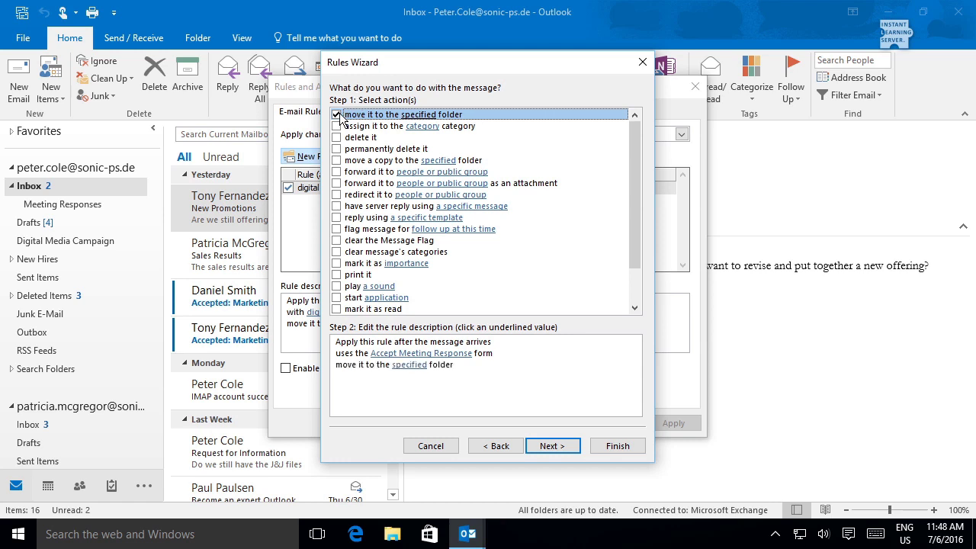
pyautogui.click(405, 365)
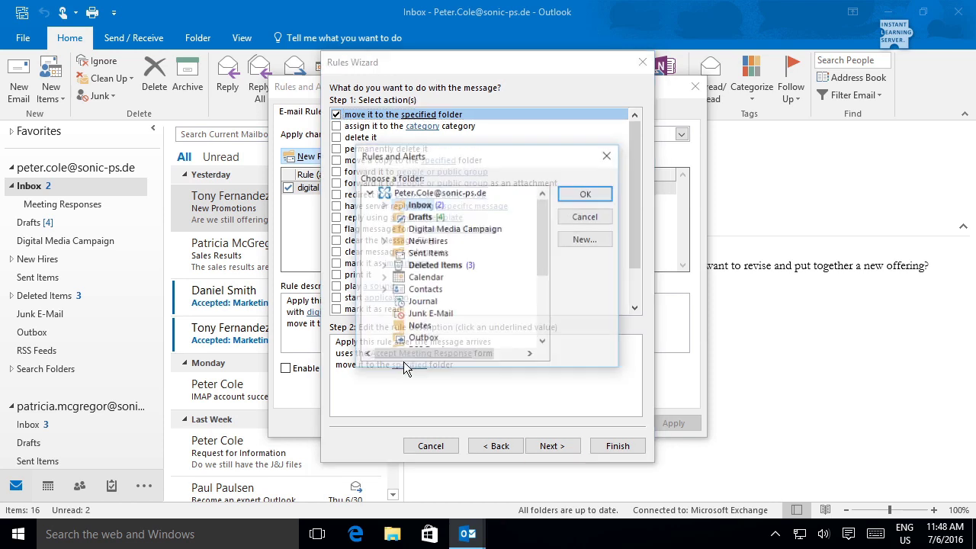
pyautogui.click(382, 203)
pyautogui.click(434, 218)
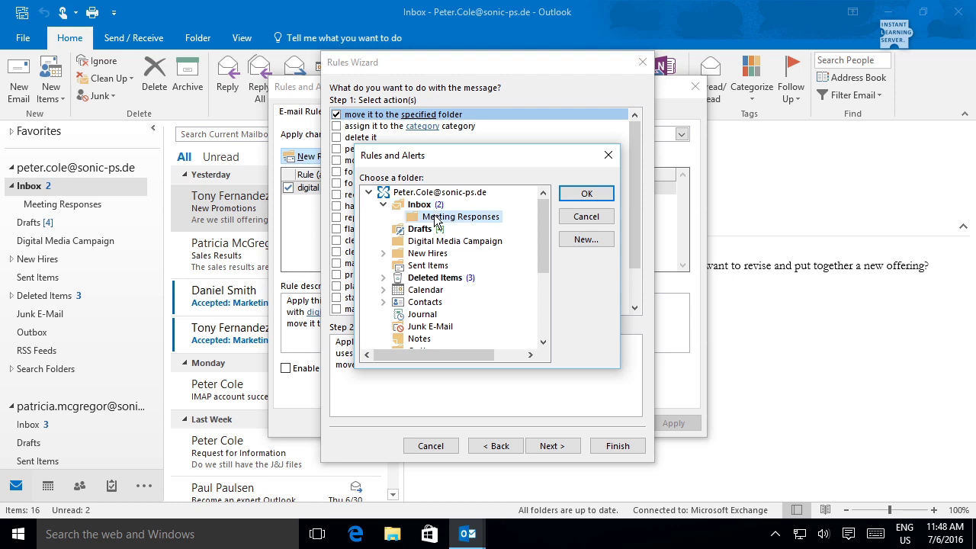
pyautogui.click(584, 193)
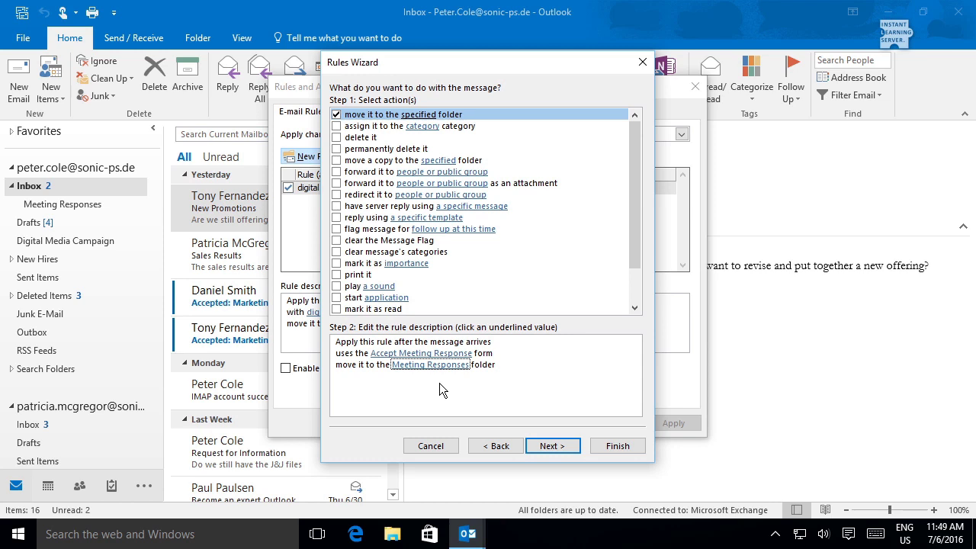
pyautogui.click(554, 449)
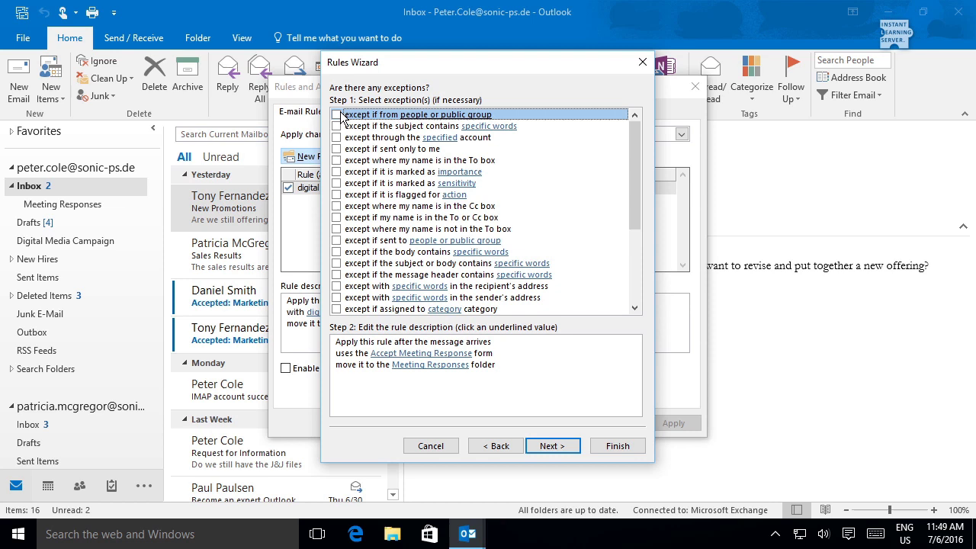
pyautogui.click(336, 114)
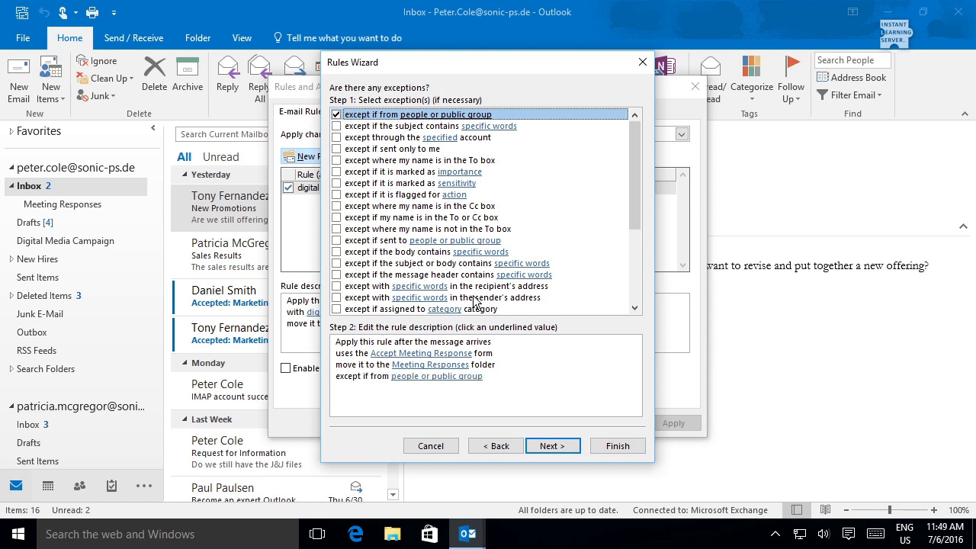
pyautogui.click(440, 376)
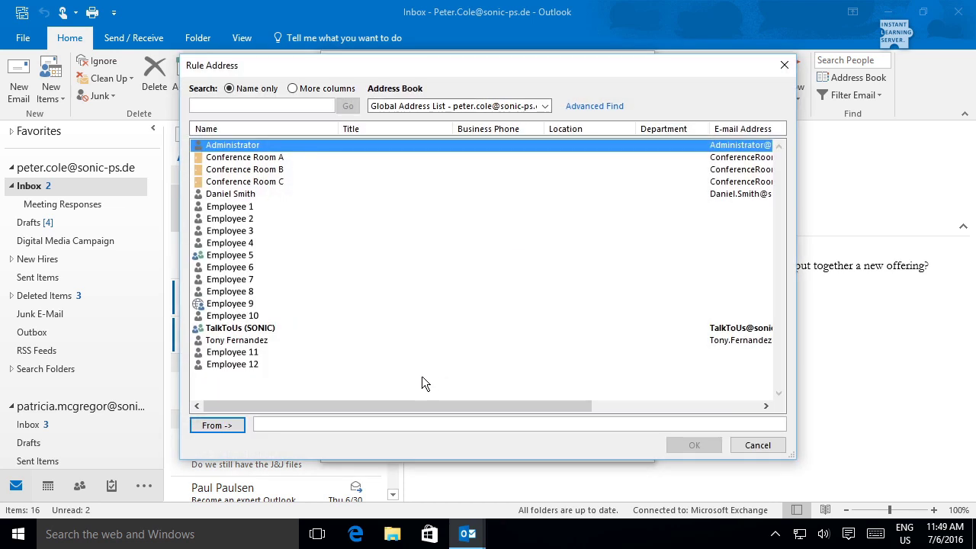
pyautogui.click(237, 340)
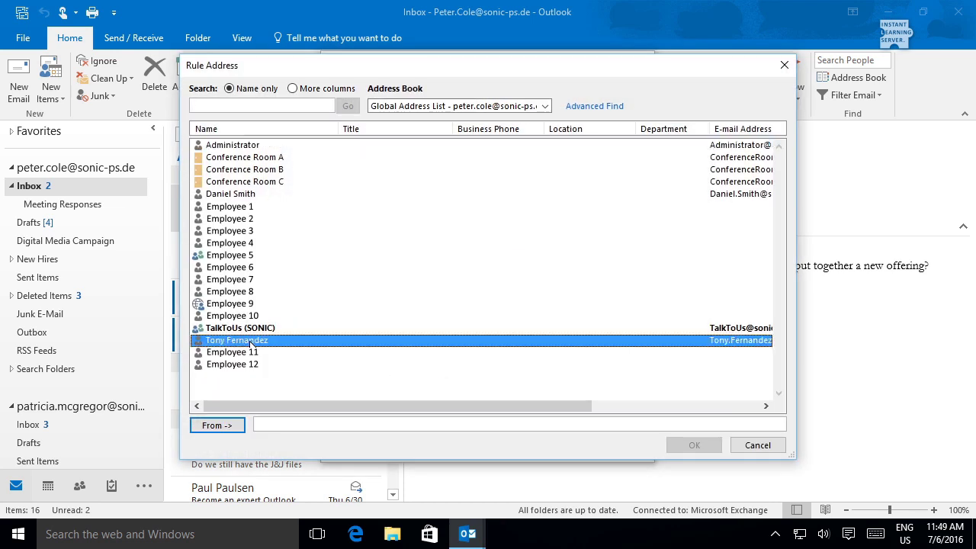
pyautogui.click(222, 425)
pyautogui.click(674, 449)
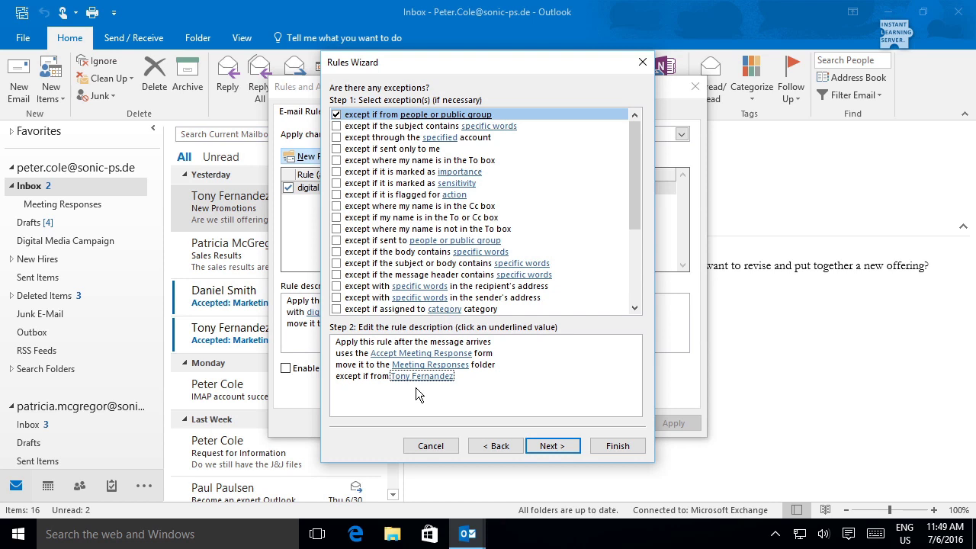
pyautogui.click(337, 114)
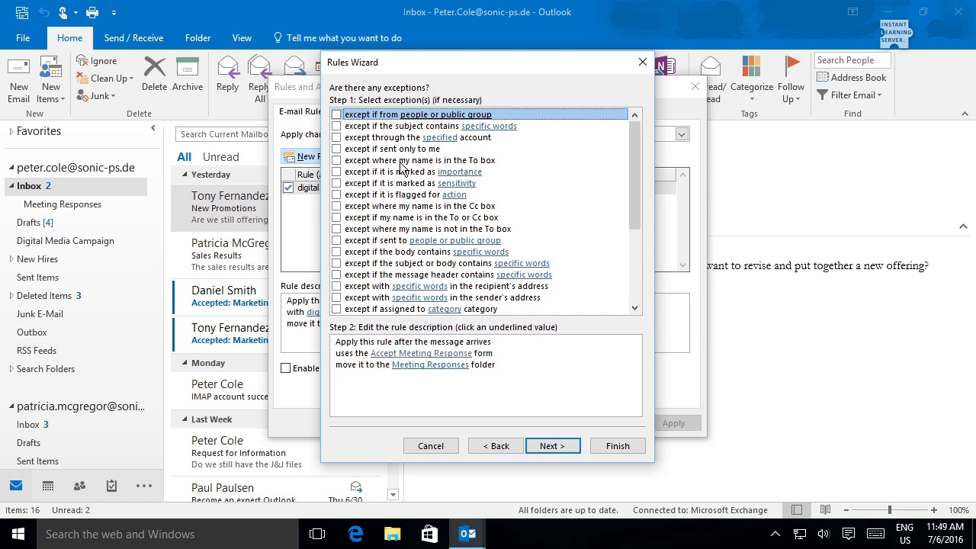
pyautogui.moveTo(636, 149); pyautogui.dragTo(638, 197)
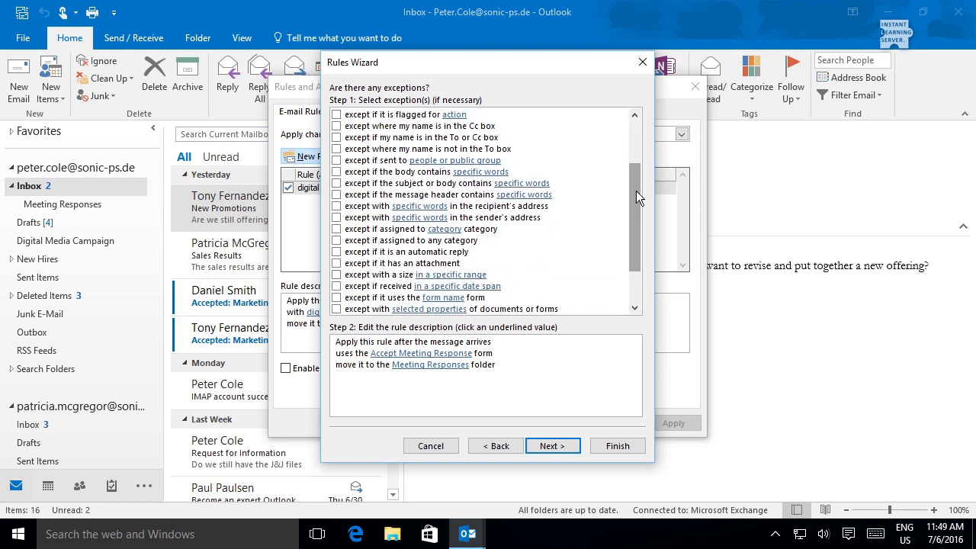
pyautogui.click(336, 263)
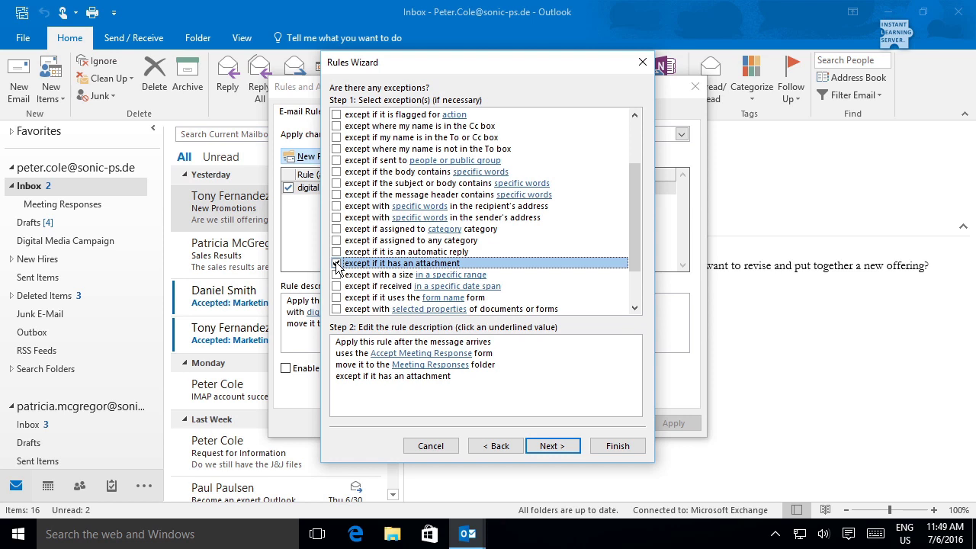
pyautogui.click(336, 263)
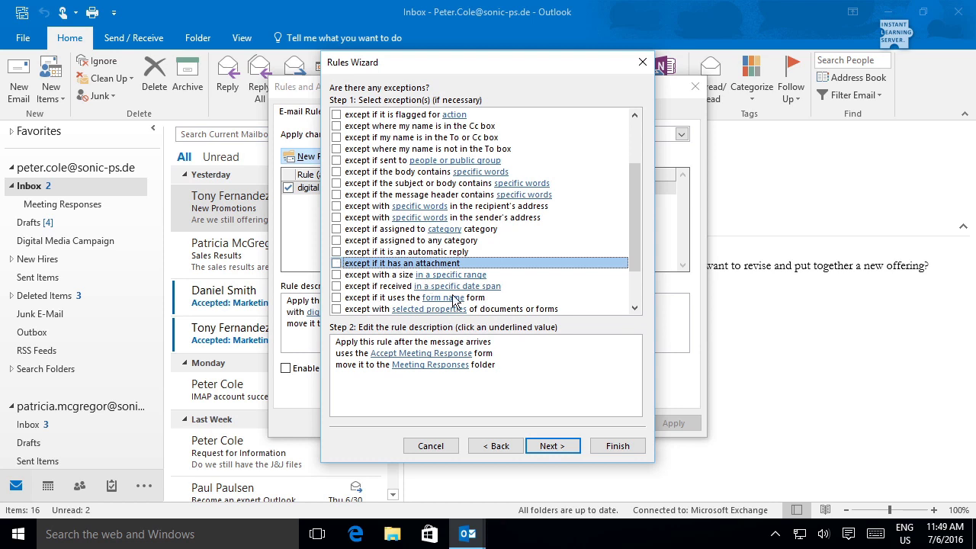
# Finish the rule with 'Run this rule now on messages already in Inbox' checked.
pyautogui.click(538, 445)
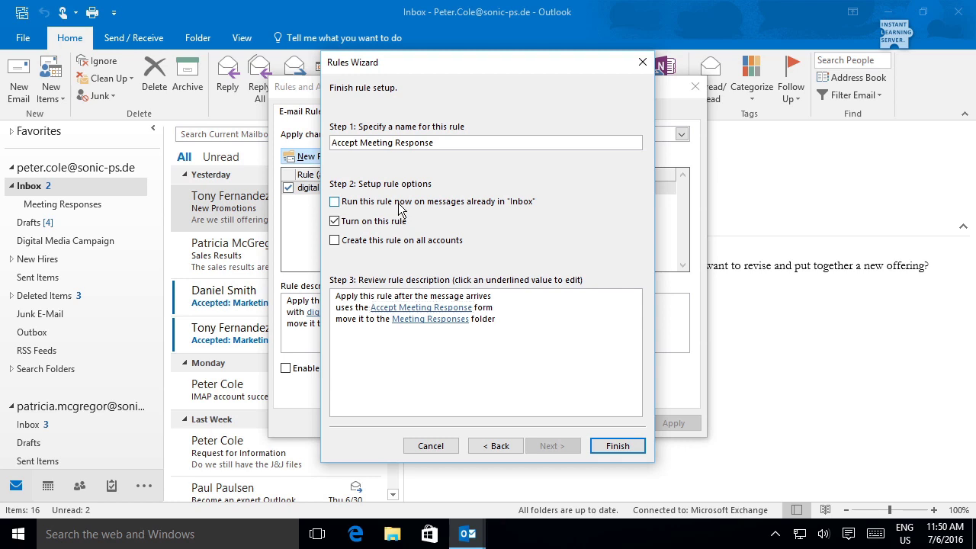
pyautogui.click(400, 204)
pyautogui.click(617, 446)
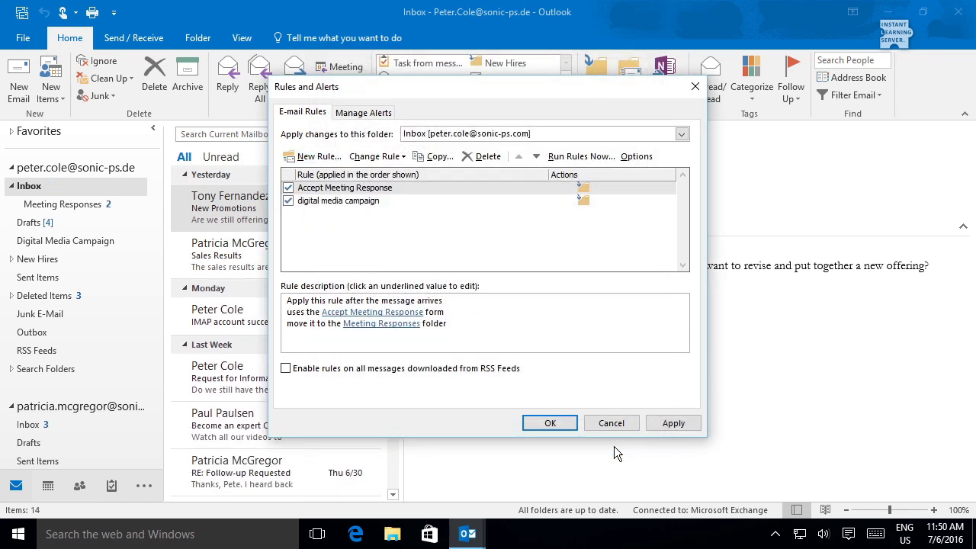
# Close Rules and Alerts and view the two acceptances in the Meeting Responses folder.
pyautogui.click(565, 427)
pyautogui.click(39, 205)
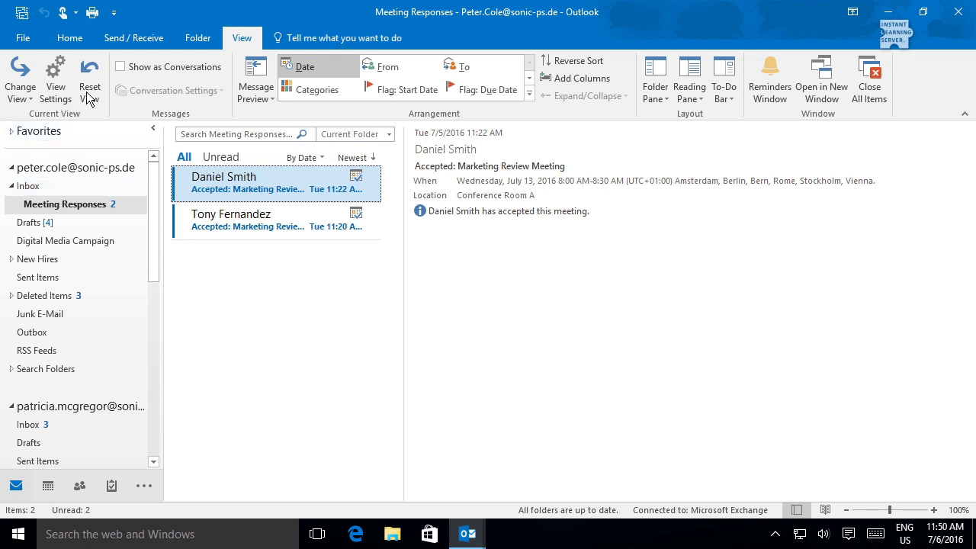
pyautogui.click(70, 38)
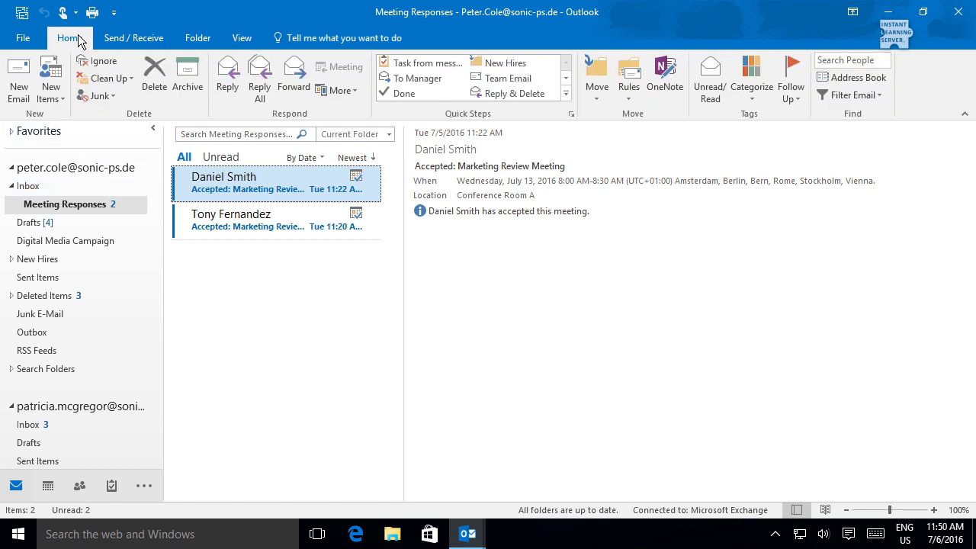
pyautogui.click(64, 94)
# Start a new meeting invitation to three suggested attendees with subject 'Team Meeting'.
pyautogui.click(70, 152)
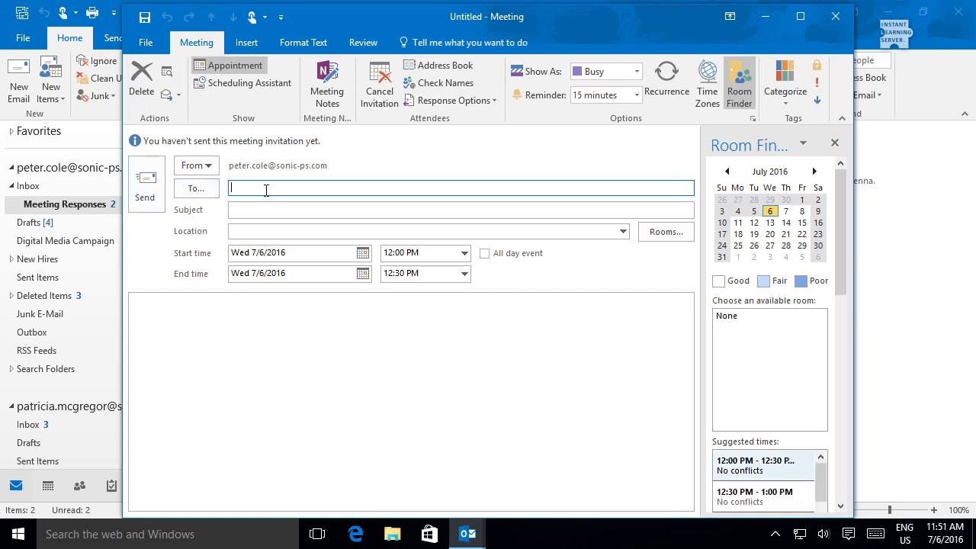
pyautogui.write('pat')
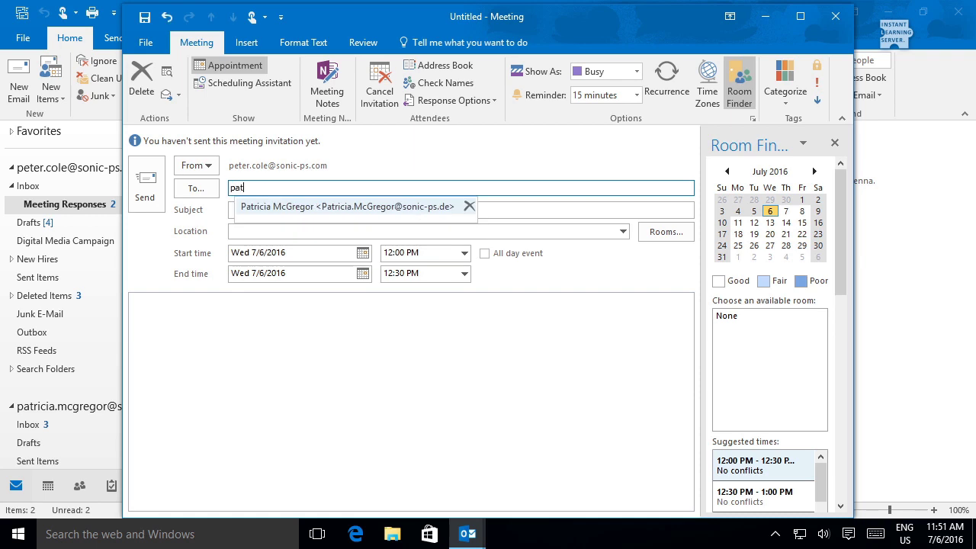
pyautogui.write('r')
pyautogui.press('Return')
pyautogui.write('ton')
pyautogui.press('Return')
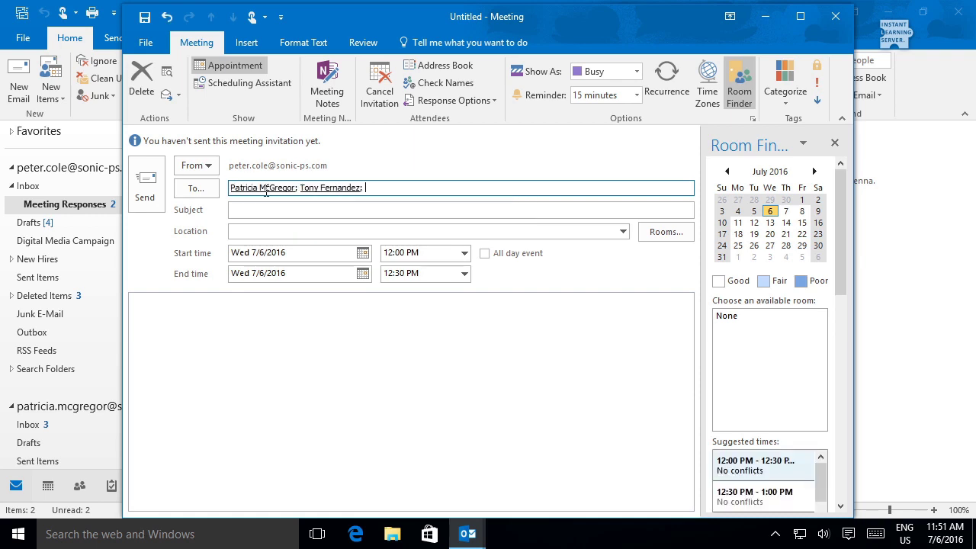
pyautogui.write('da')
pyautogui.press('Return')
pyautogui.press('Tab')
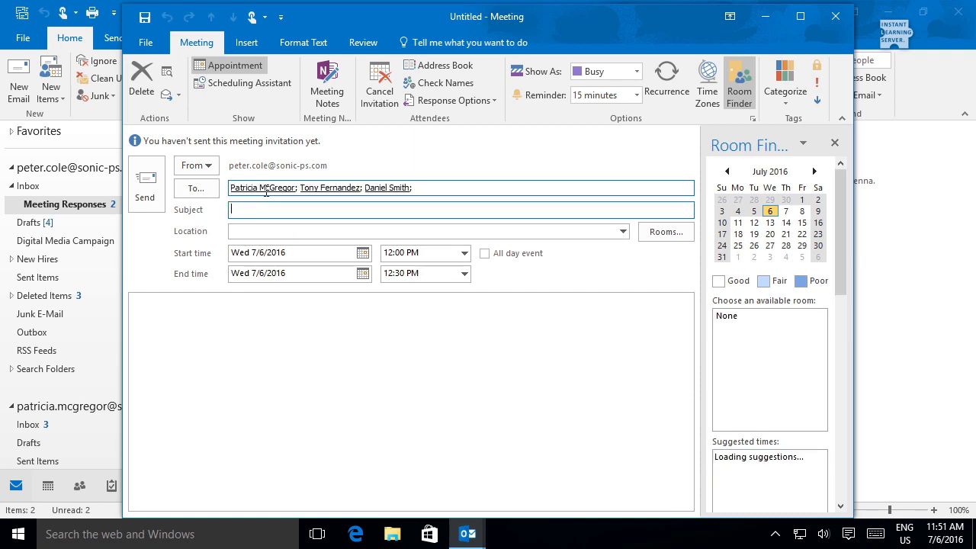
pyautogui.write('Team Meeting')
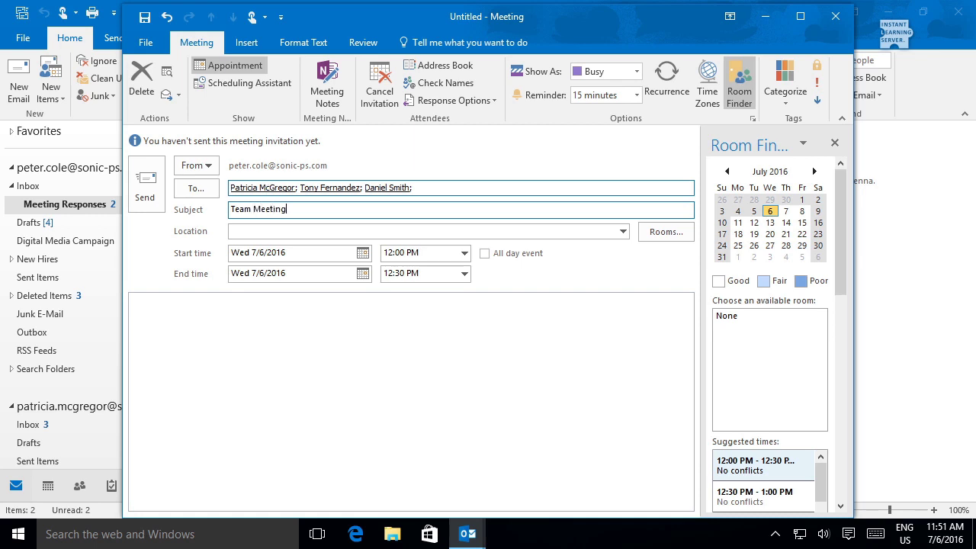
# Set the meeting location to Conference Room A and the date to Wed 8/3/2016.
pyautogui.press('Tab')
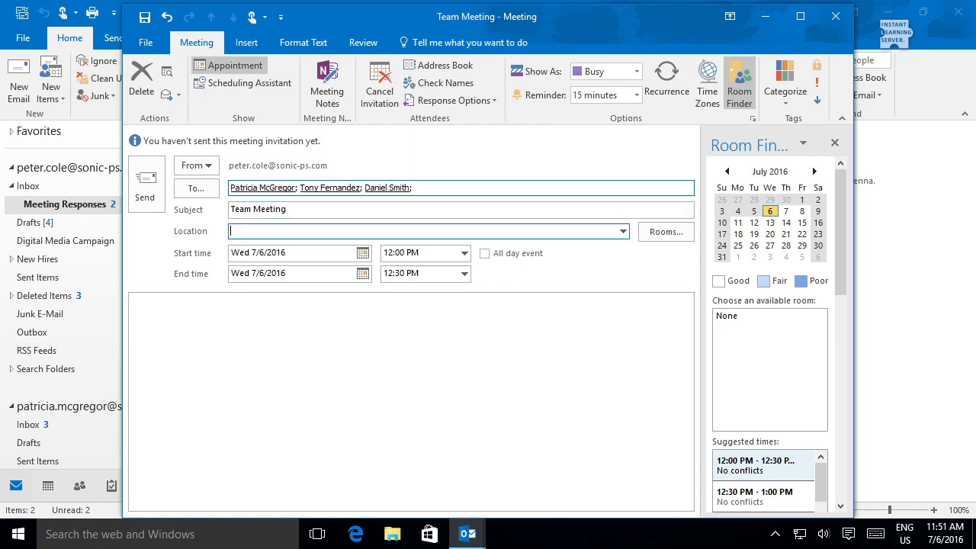
pyautogui.click(623, 231)
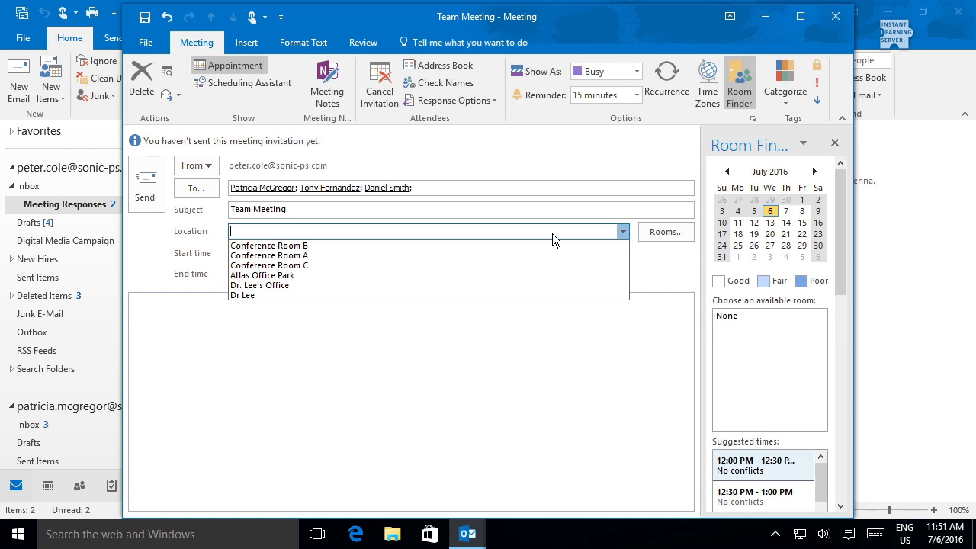
pyautogui.click(340, 255)
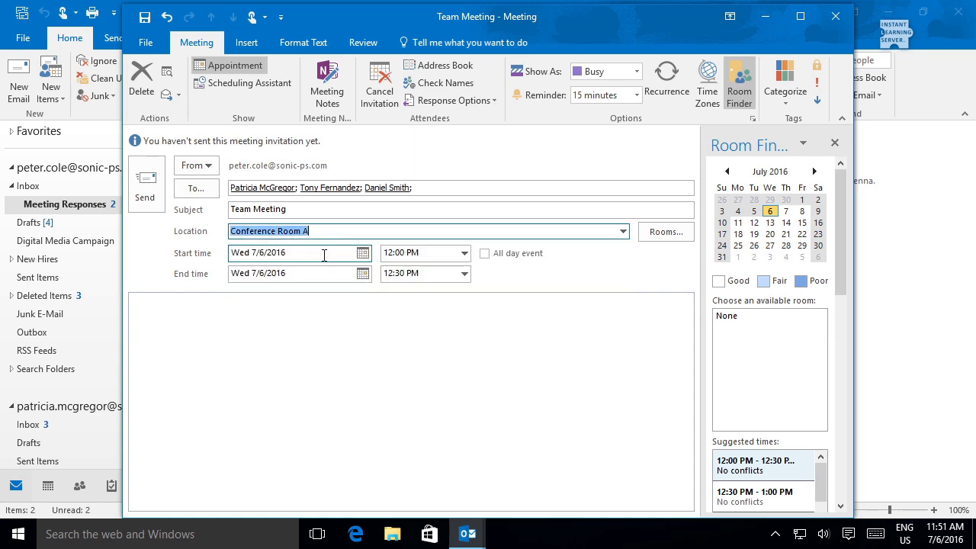
pyautogui.click(362, 253)
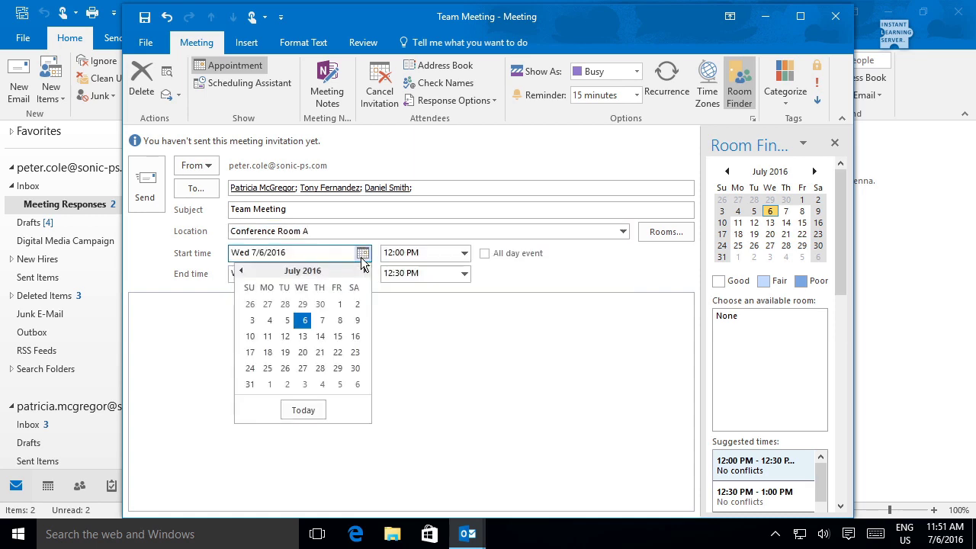
pyautogui.click(305, 383)
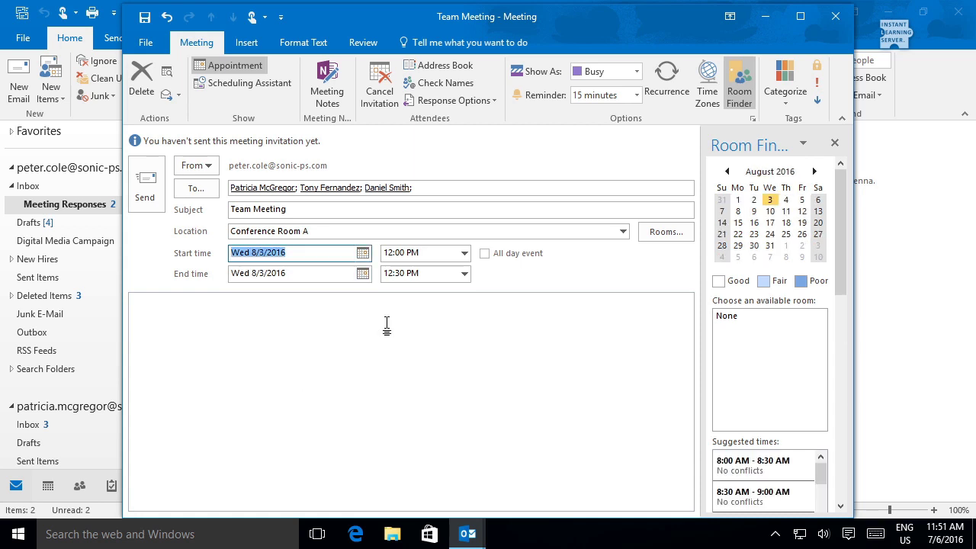
# Schedule it from 10:30 to 11:30 AM with the body 'Meeting attendance required.'.
pyautogui.click(463, 255)
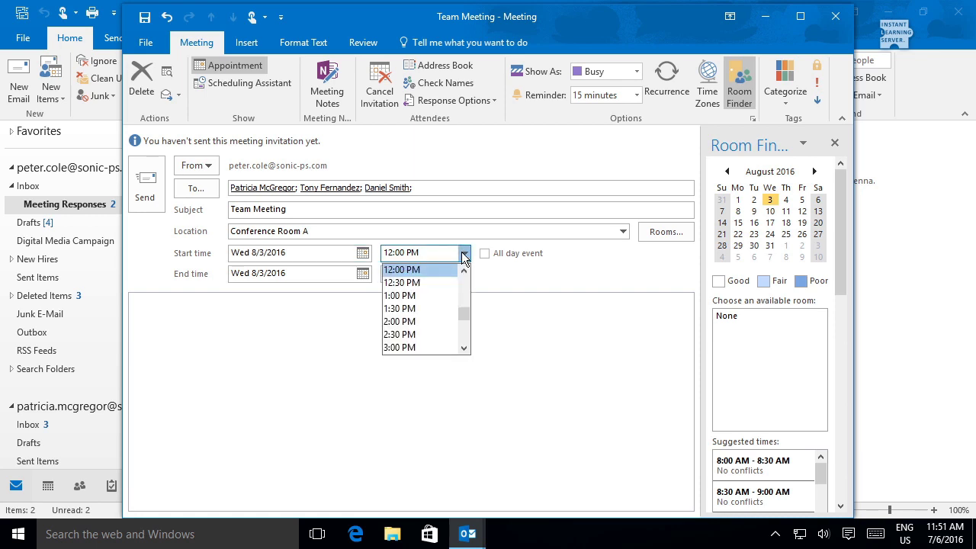
pyautogui.scroll(2, 464, 276)
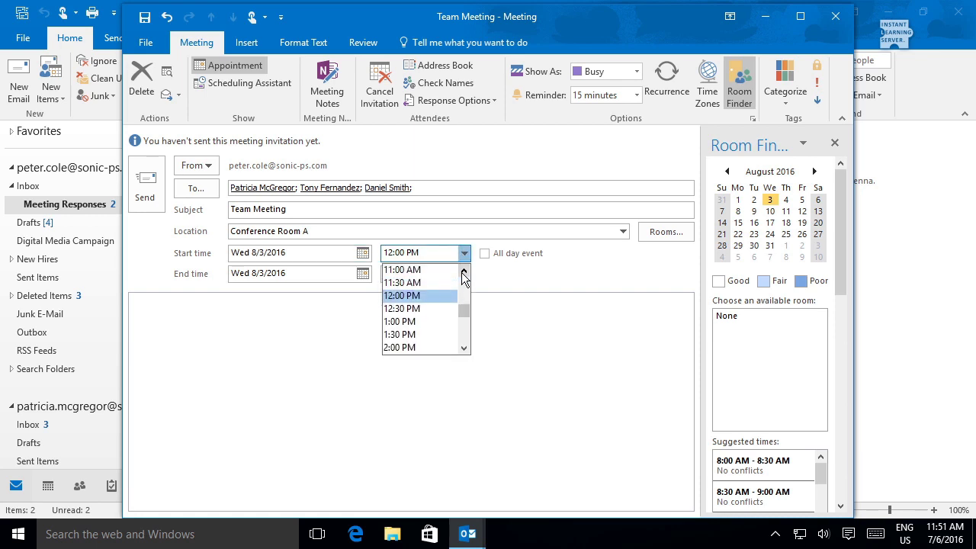
pyautogui.scroll(2, 464, 276)
pyautogui.click(417, 283)
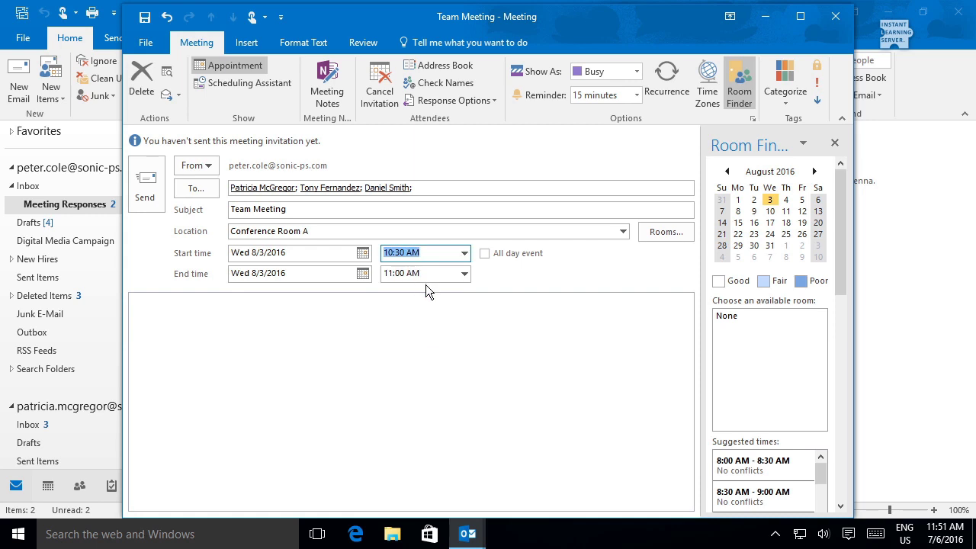
pyautogui.click(462, 274)
pyautogui.click(424, 315)
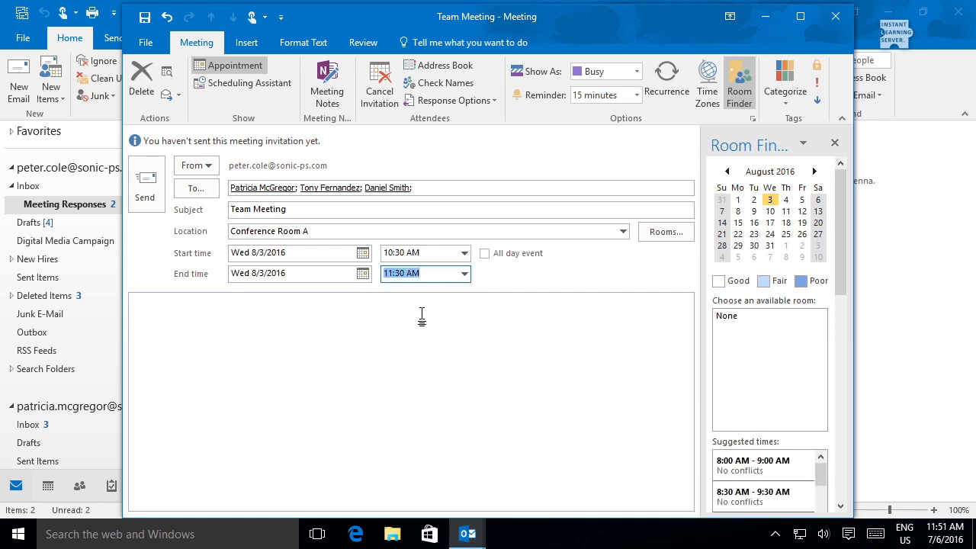
pyautogui.click(422, 316)
pyautogui.write('Mee')
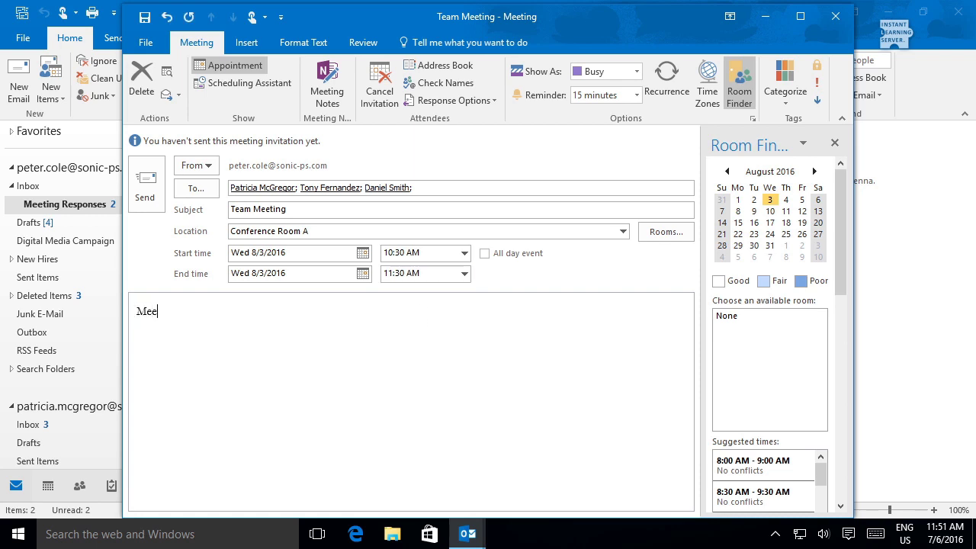
pyautogui.write('ting attendance requ')
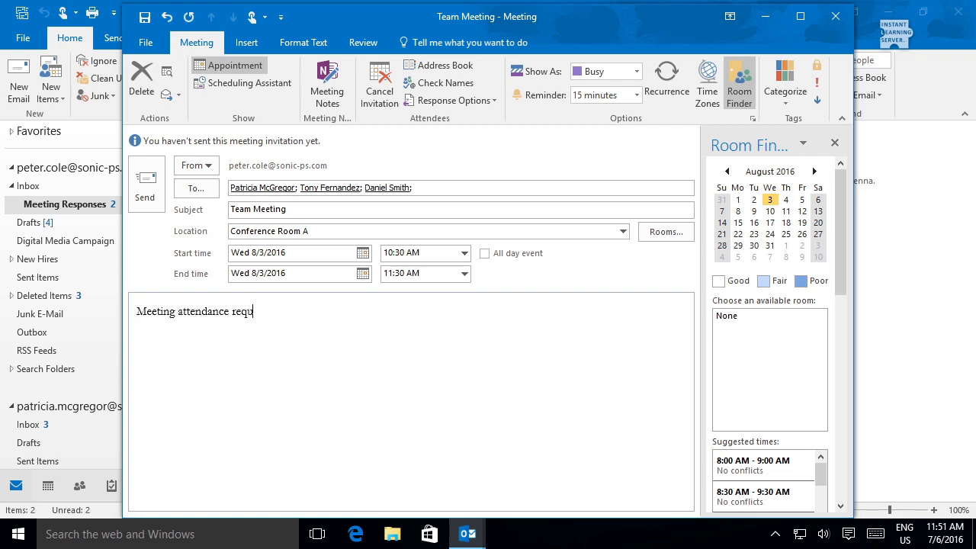
pyautogui.write('ired.')
# Send the Team Meeting invitation, then accept it from the second account's Inbox, responding immediately.
pyautogui.click(160, 182)
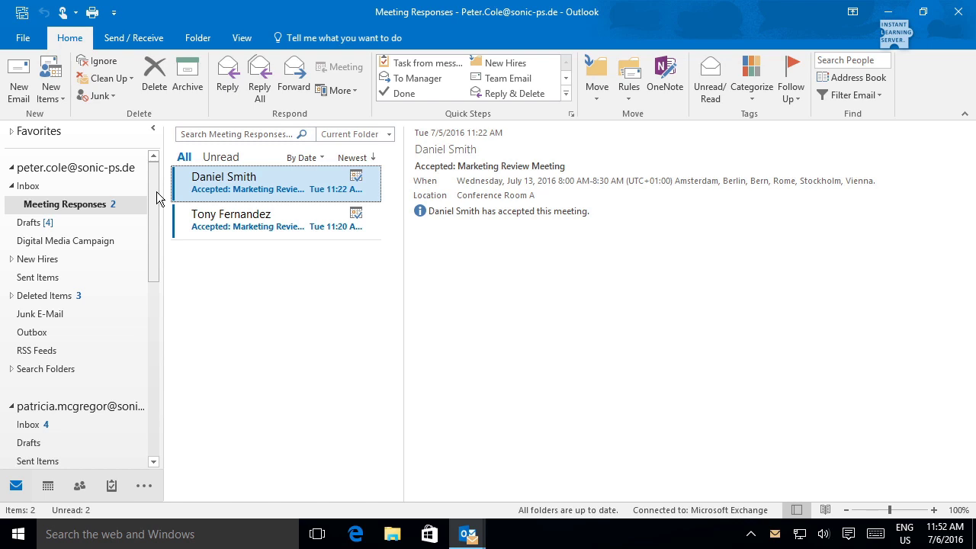
pyautogui.click(27, 426)
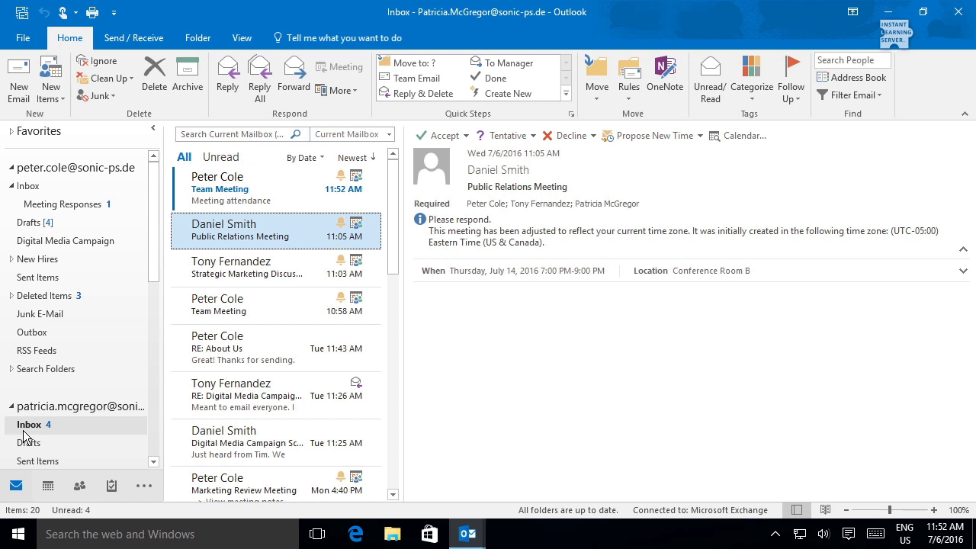
pyautogui.click(235, 196)
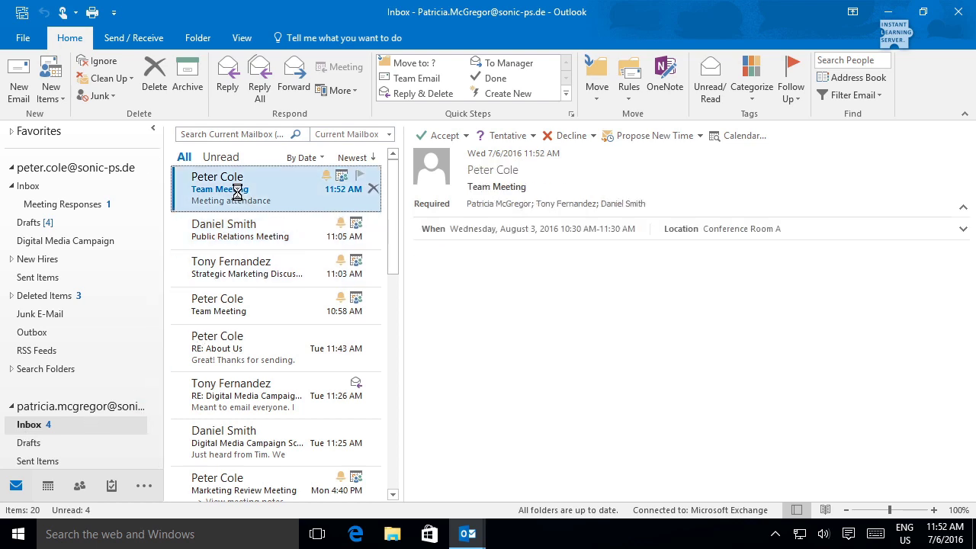
pyautogui.click(465, 136)
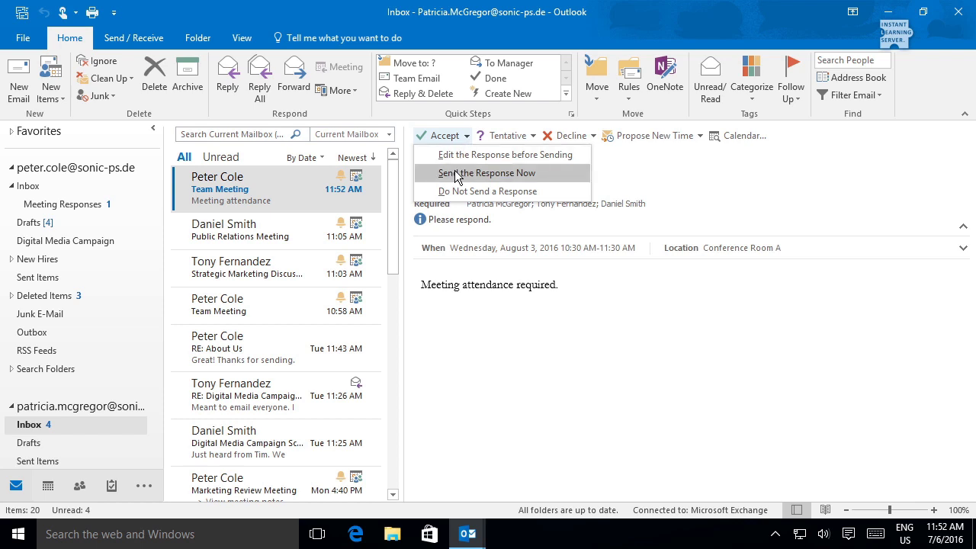
pyautogui.click(456, 174)
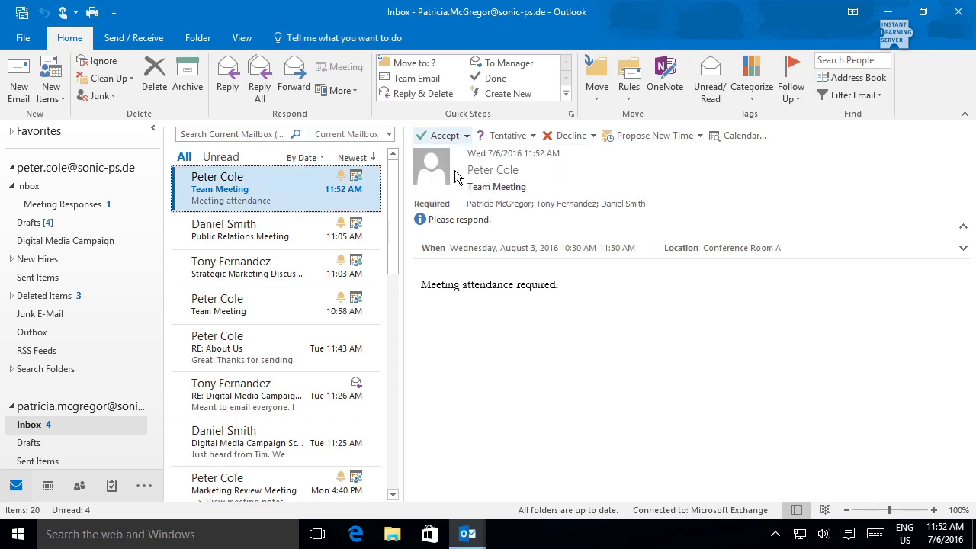
# Open the Team Meeting invitation in the next attendee's inbox and show its accept options.
pyautogui.moveTo(154, 229); pyautogui.dragTo(131, 331)
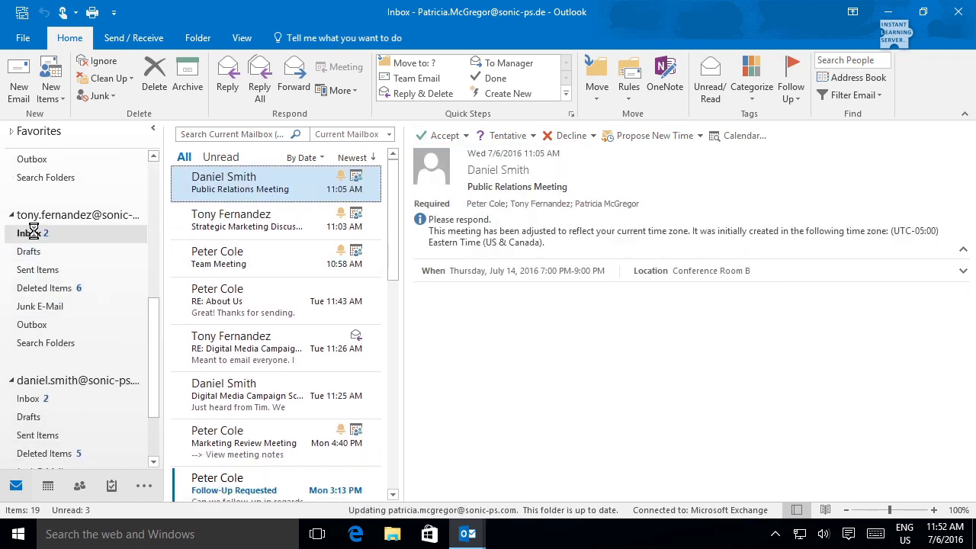
pyautogui.click(32, 234)
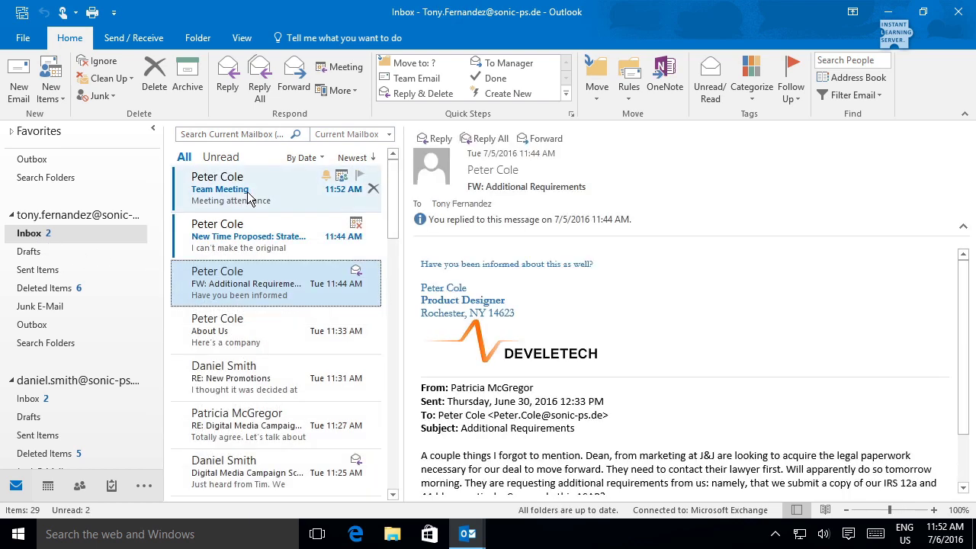
pyautogui.click(246, 194)
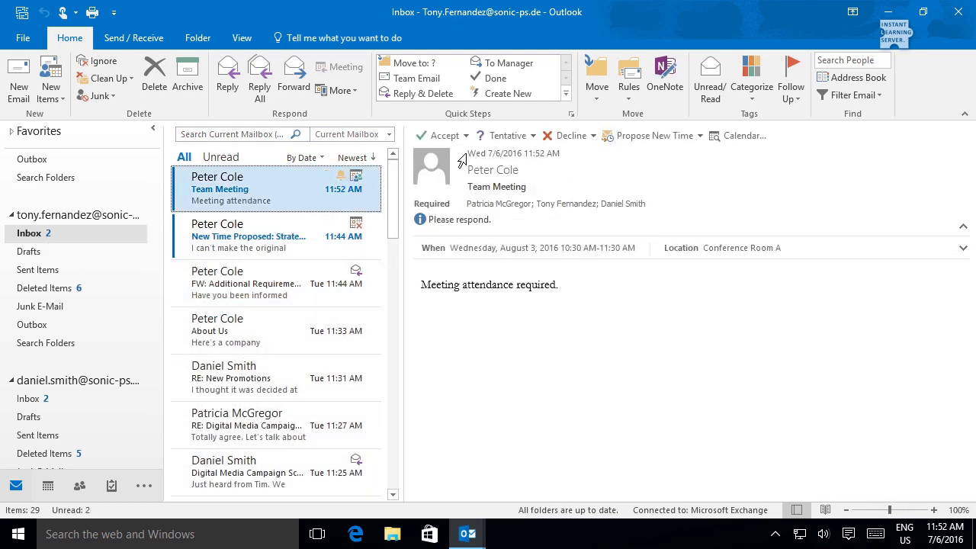
pyautogui.click(442, 136)
# Accept the Team Meeting invitation from the third attendee's inbox and send the response now.
pyautogui.click(38, 400)
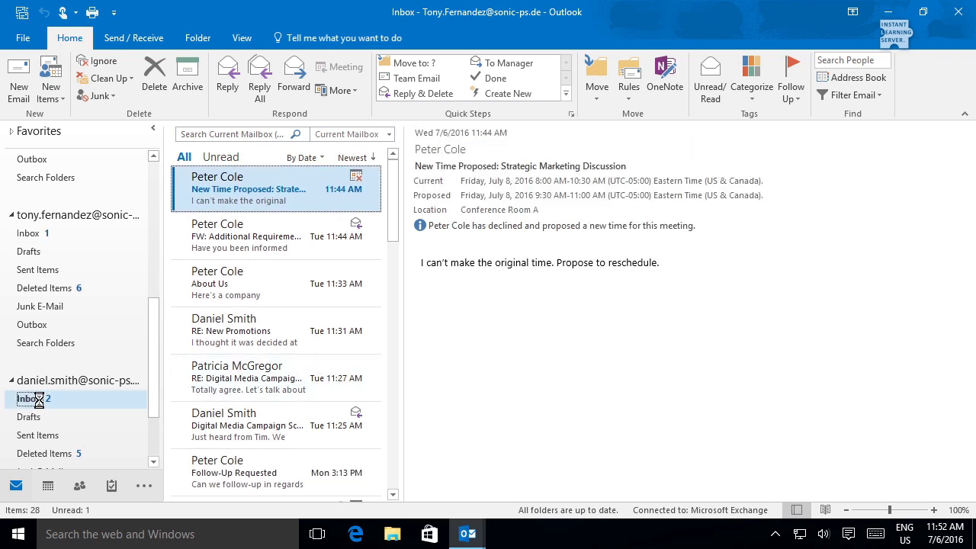
pyautogui.click(302, 194)
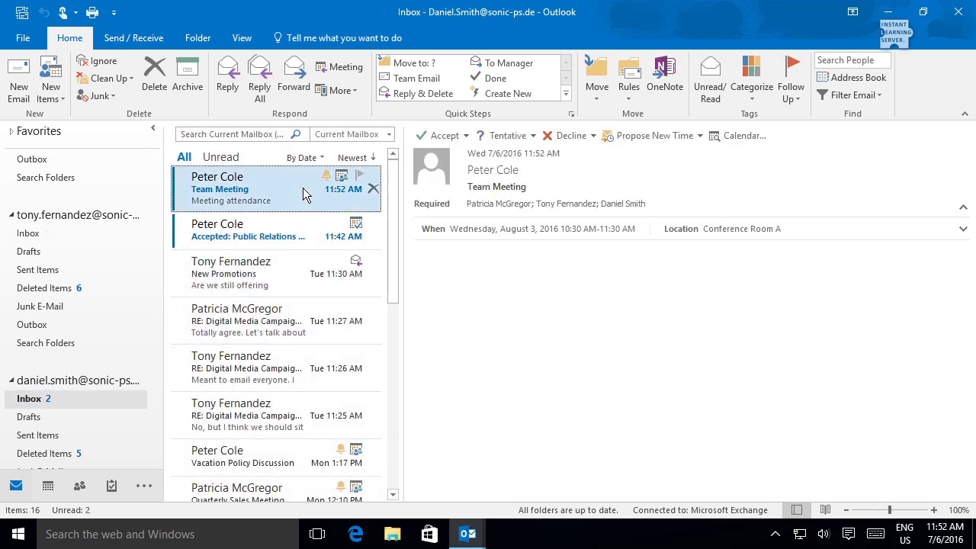
pyautogui.click(466, 136)
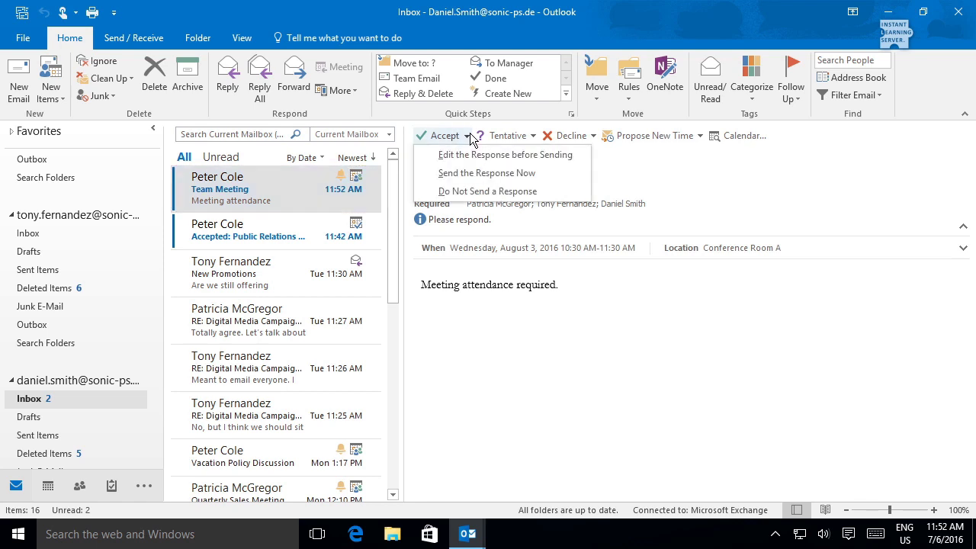
pyautogui.click(467, 173)
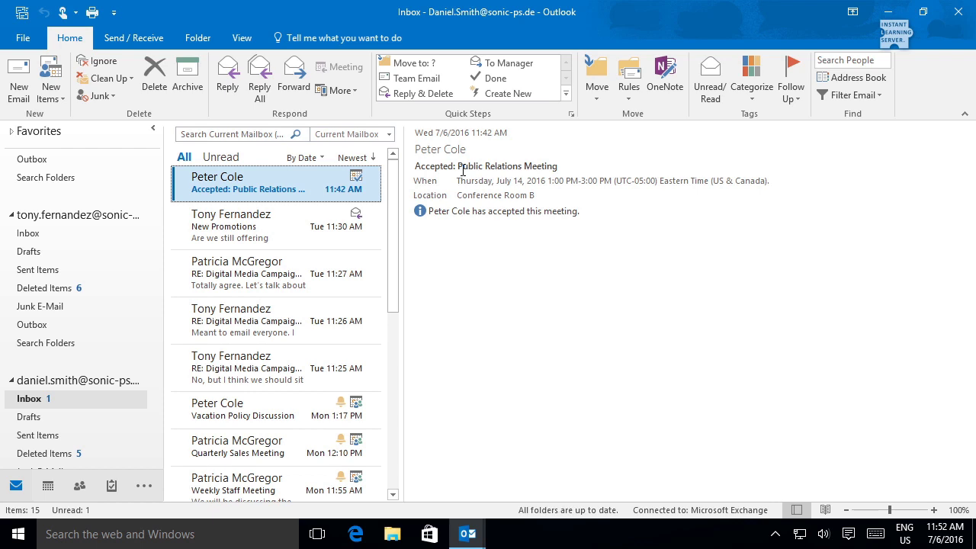
# Review the three Team Meeting acceptances in Meeting Responses, then return to the organizer's Inbox.
pyautogui.moveTo(156, 305); pyautogui.dragTo(113, 175)
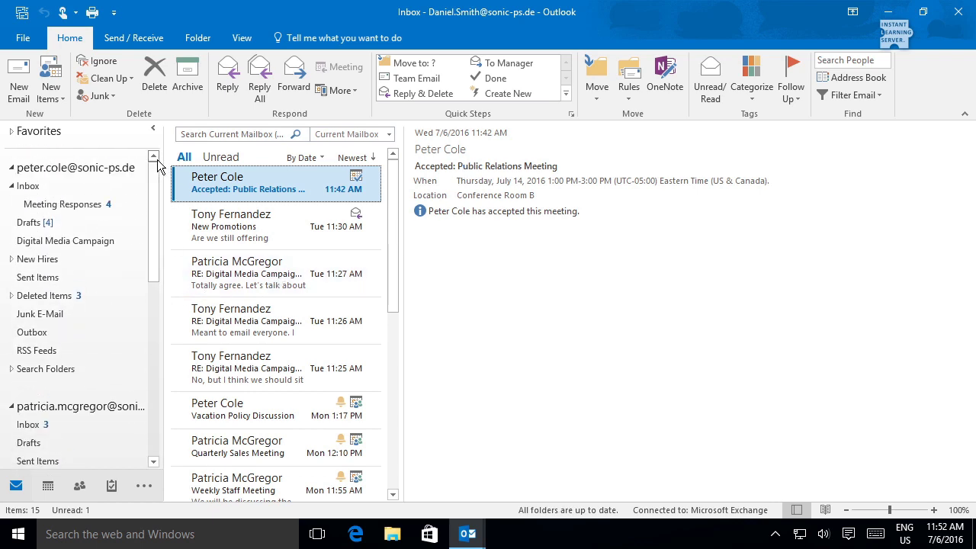
pyautogui.click(49, 206)
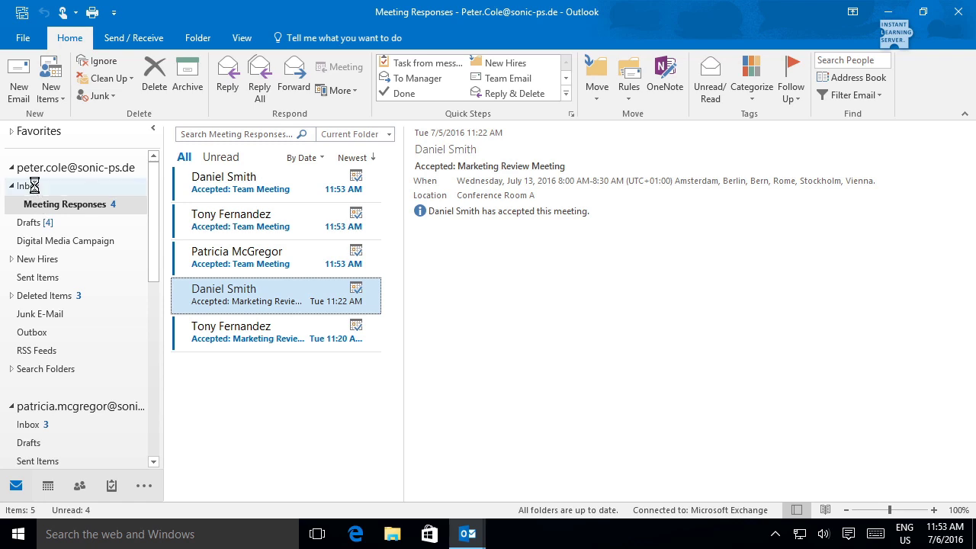
pyautogui.click(32, 187)
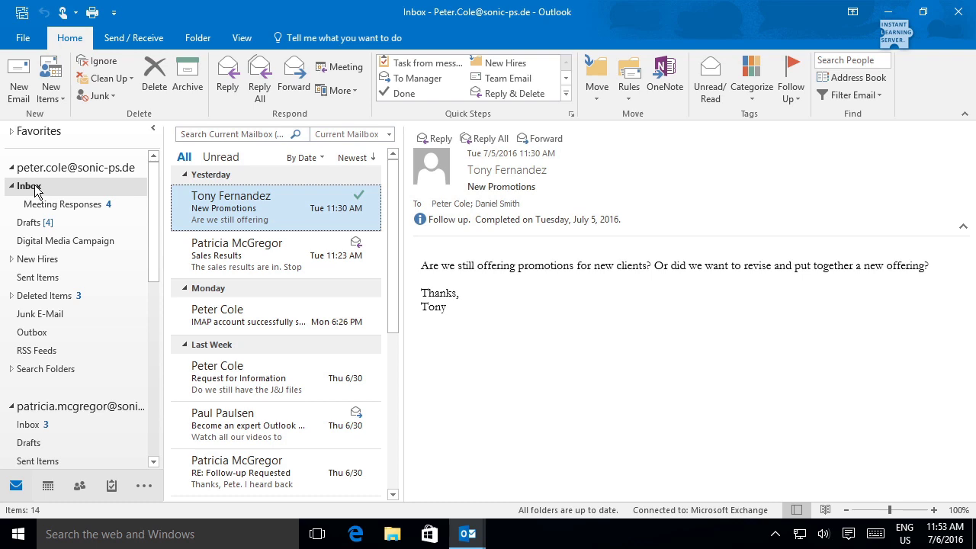
# Open the August 3 Team Meeting from the calendar and view its tracking status showing three acceptances.
pyautogui.click(47, 488)
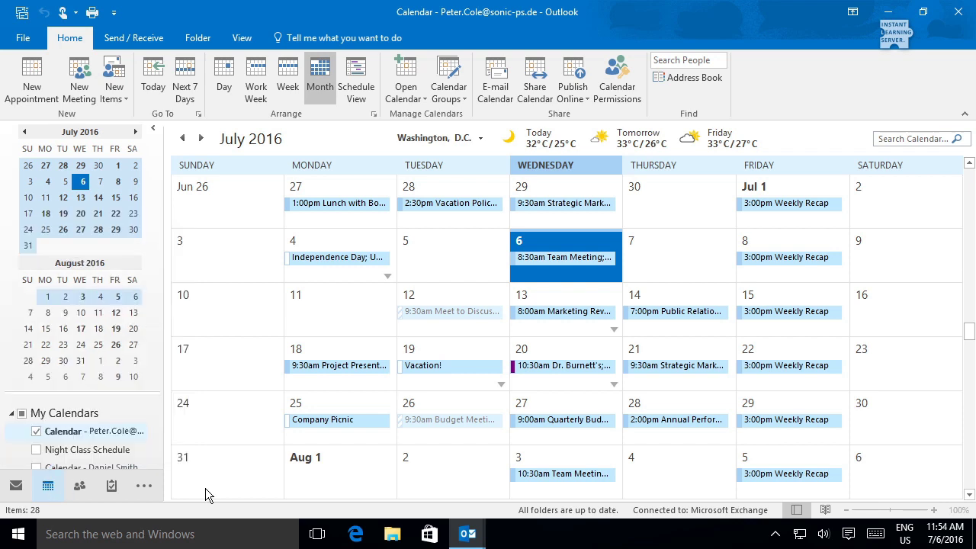
pyautogui.click(550, 476)
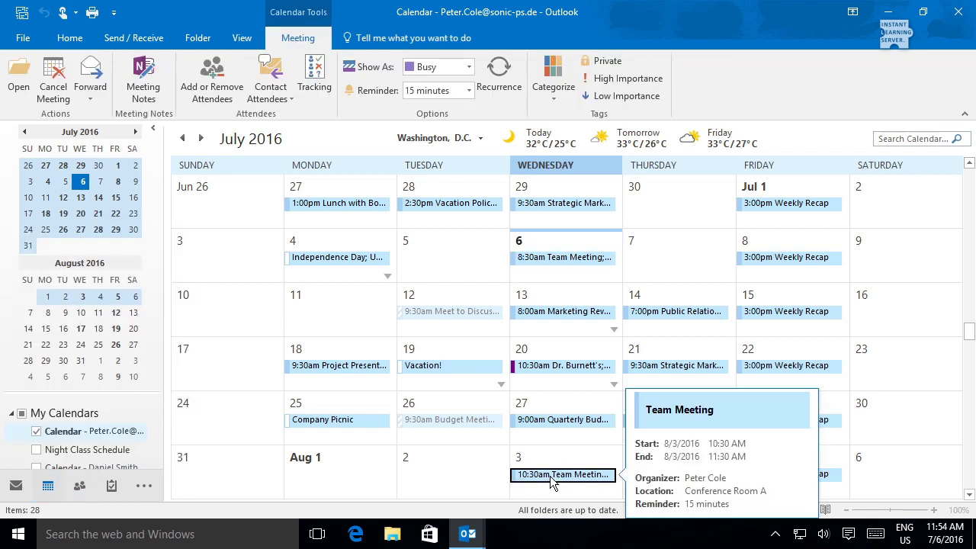
pyautogui.doubleClick(550, 475)
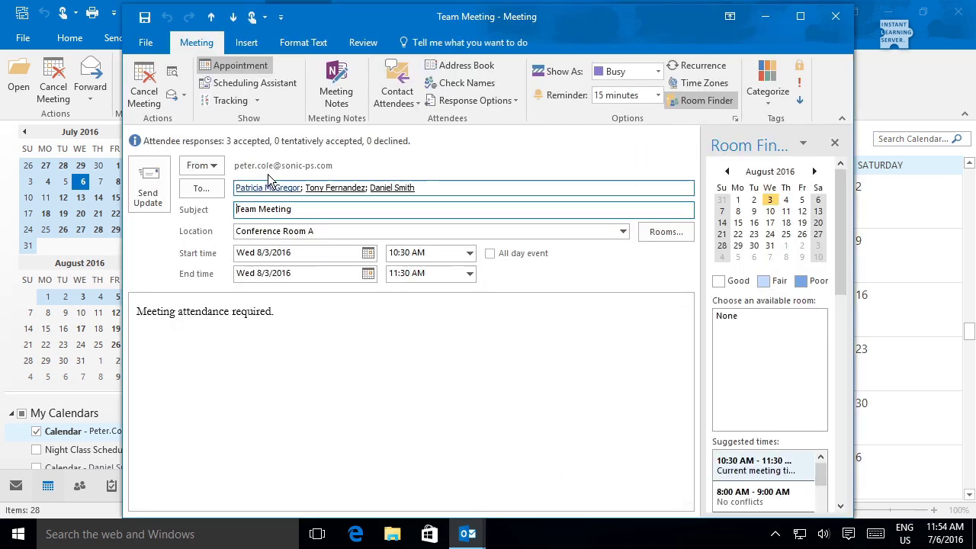
pyautogui.click(257, 102)
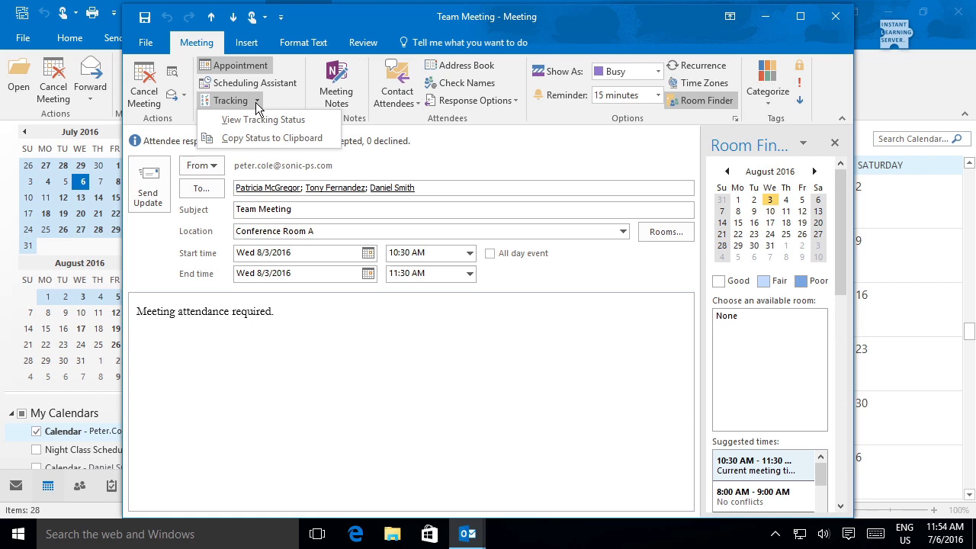
pyautogui.click(255, 121)
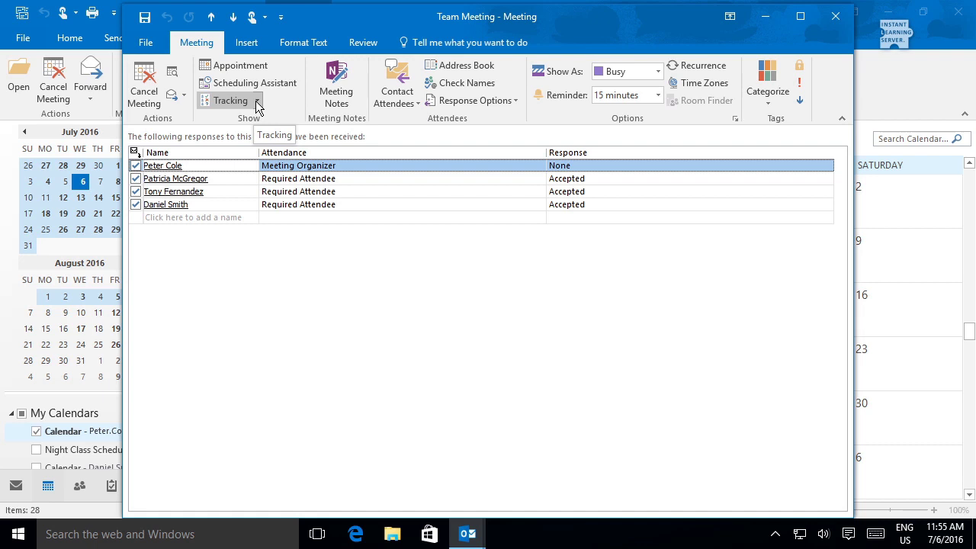
pyautogui.click(836, 19)
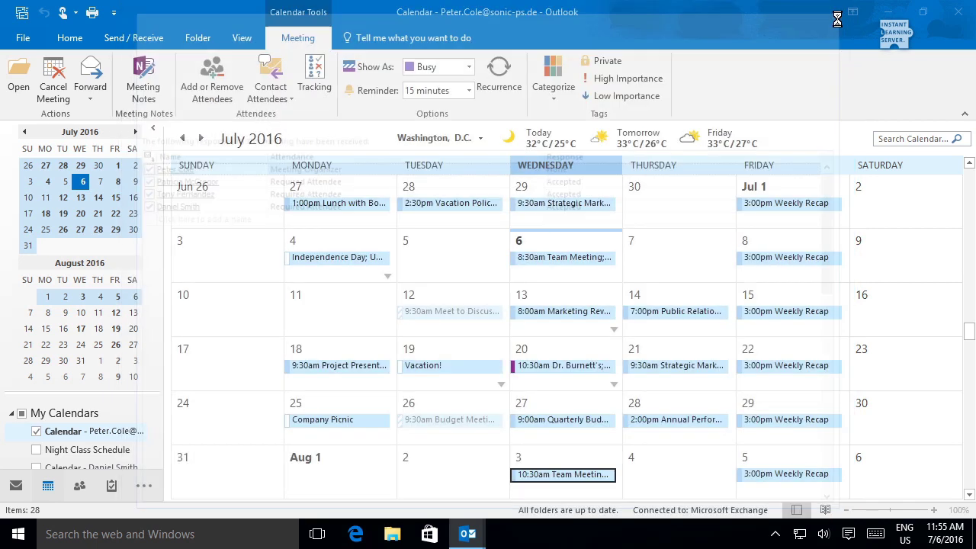
# Disable the Accept Meeting Response rule in Manage Rules & Alerts and save the change.
pyautogui.click(15, 486)
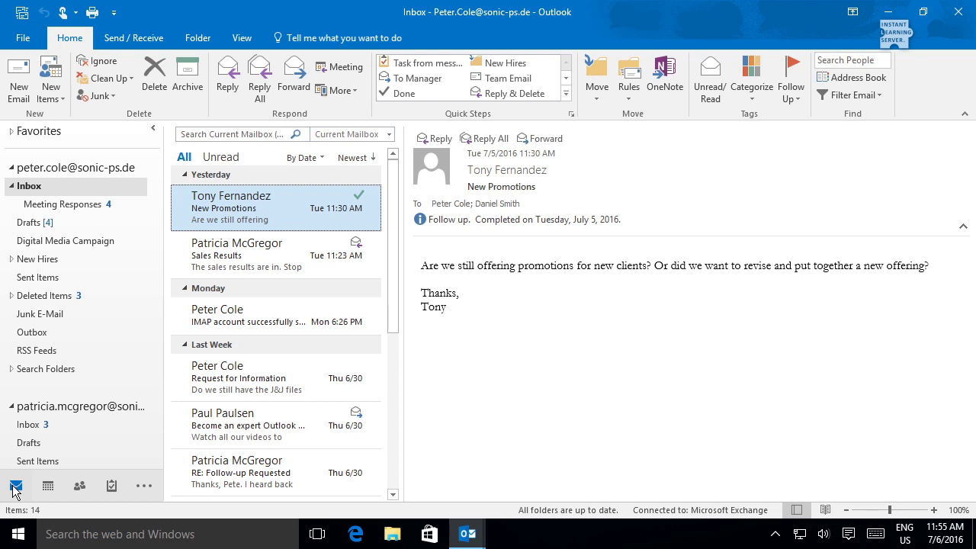
pyautogui.click(23, 42)
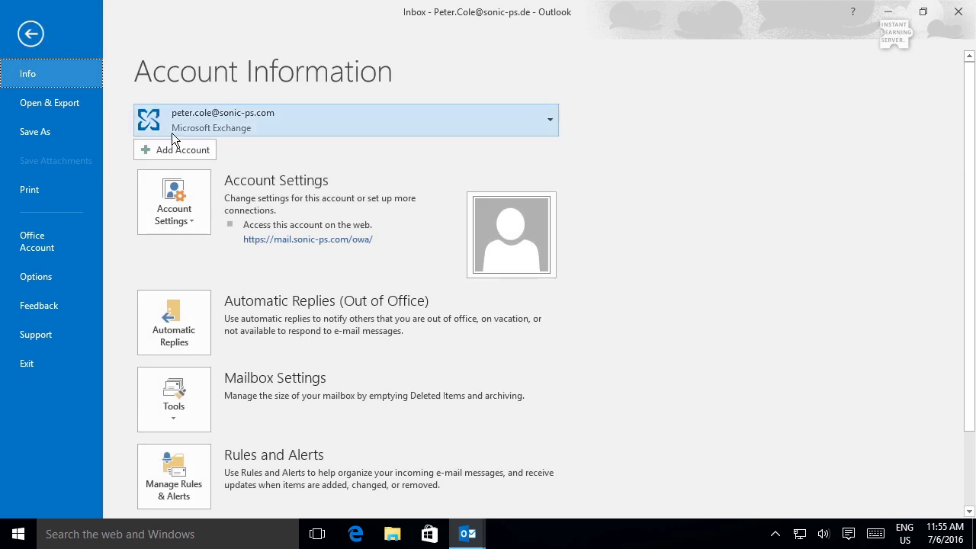
pyautogui.click(167, 462)
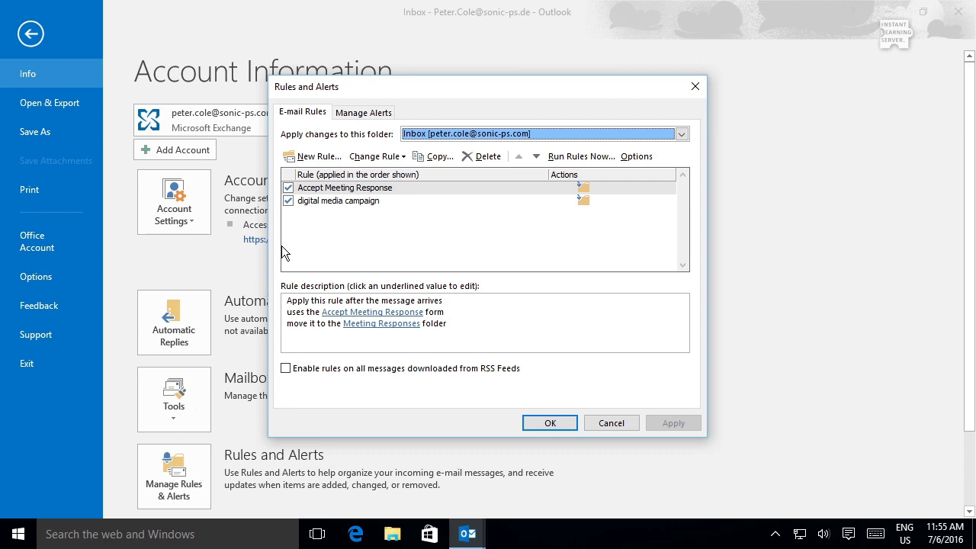
pyautogui.click(289, 188)
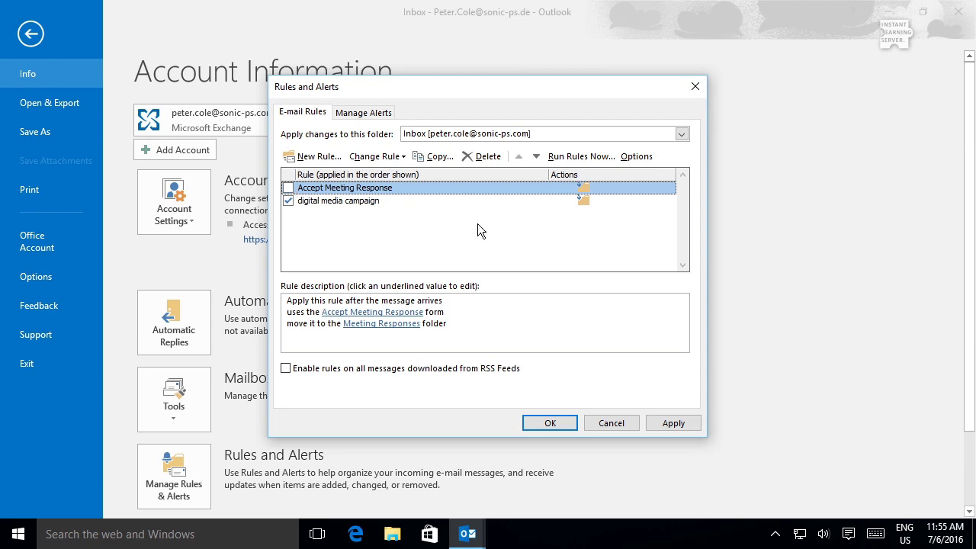
pyautogui.click(552, 424)
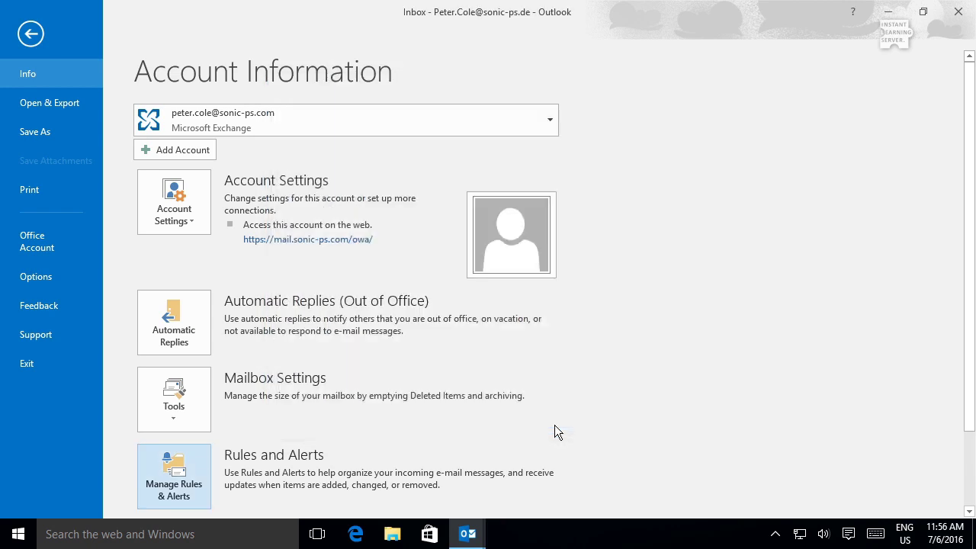
# Return to the inbox and confirm in Manage Rules & Alerts that Accept Meeting Response remains unchecked.
pyautogui.click(39, 39)
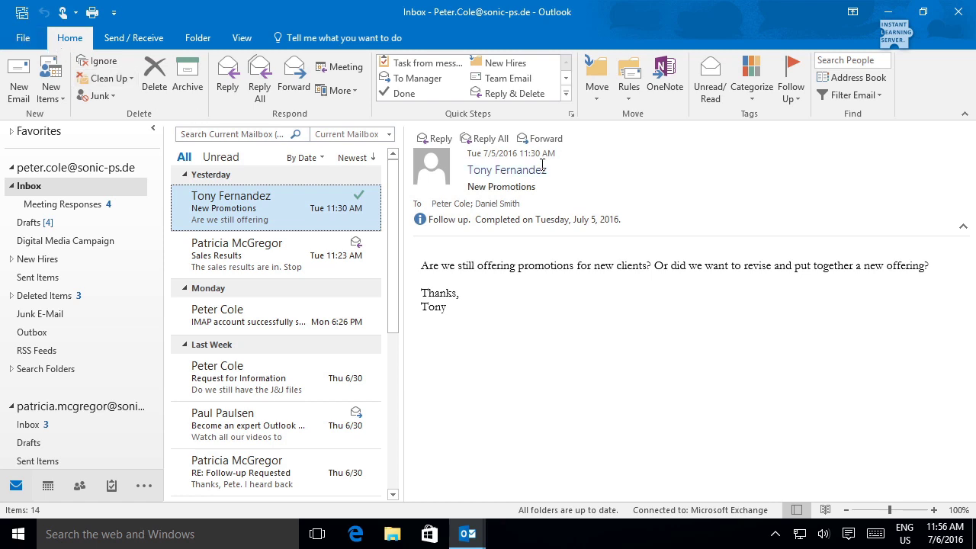
pyautogui.click(623, 101)
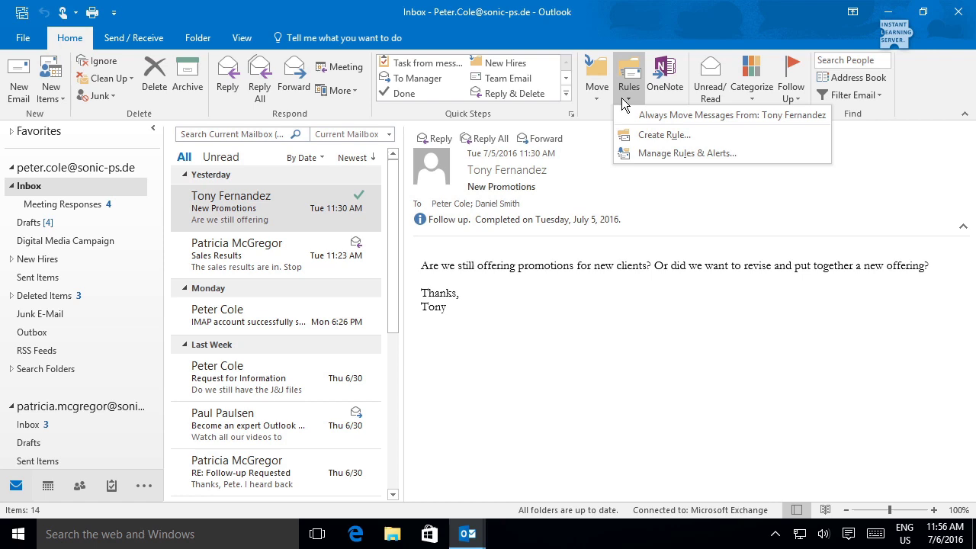
pyautogui.click(629, 154)
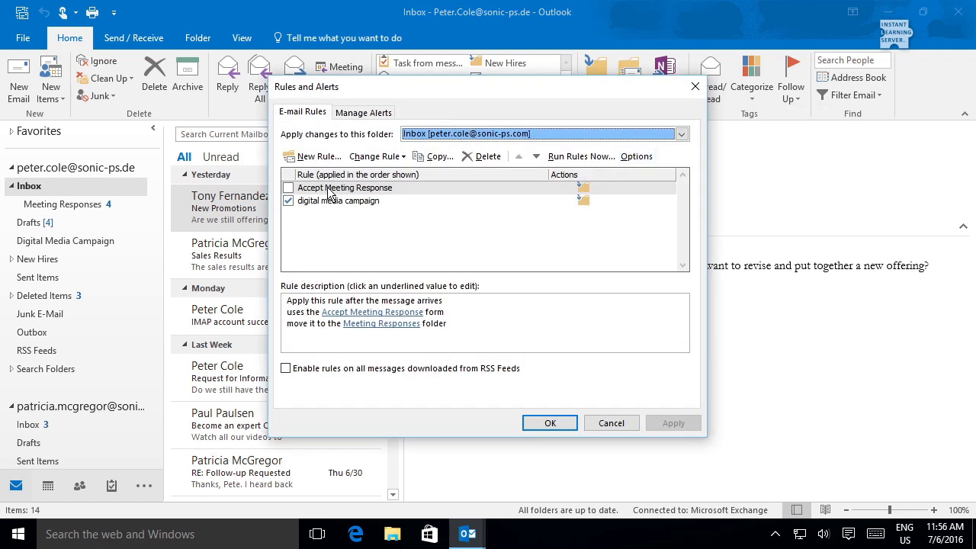
pyautogui.click(614, 423)
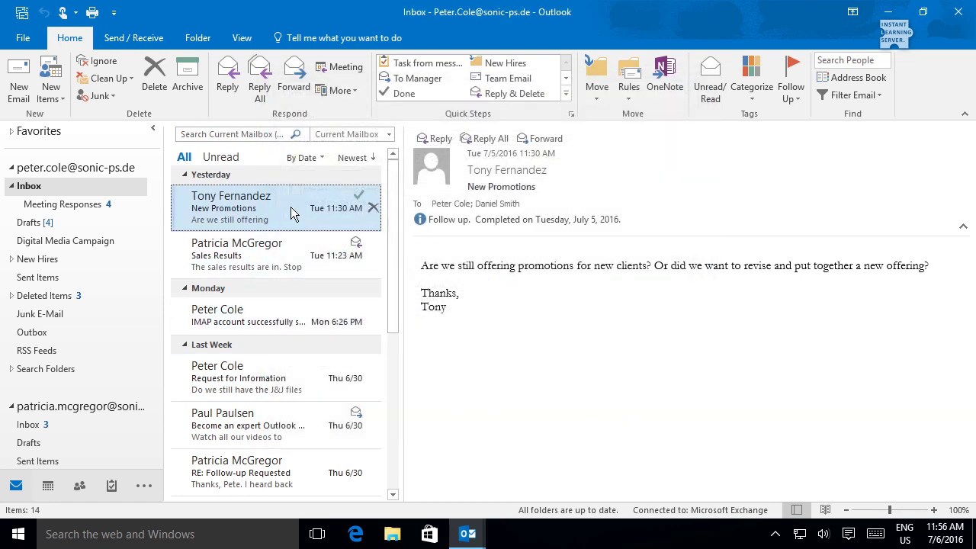